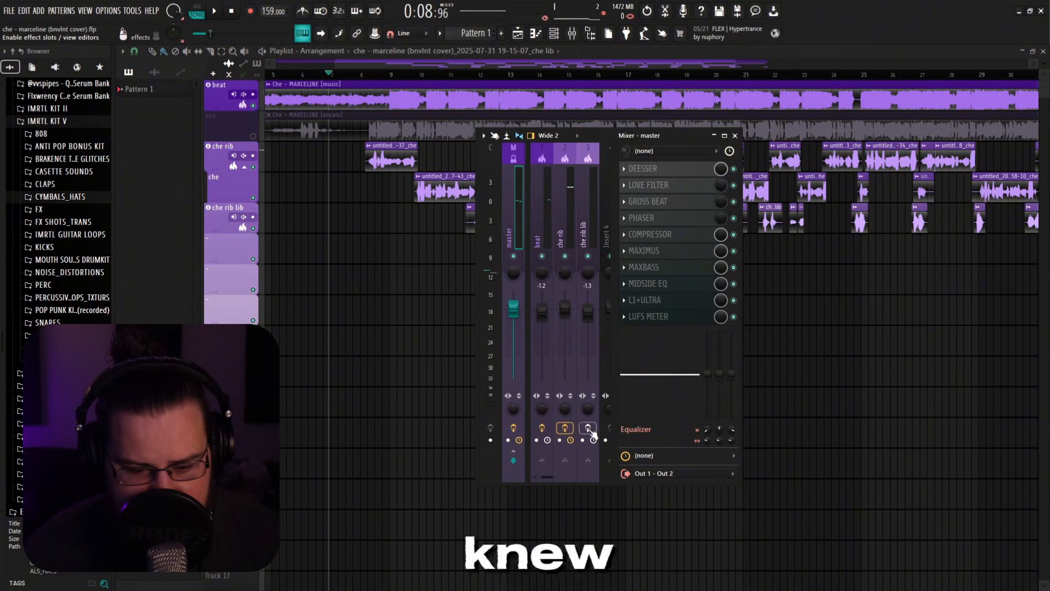
Enable the effect slots on the che rib lib mixer track and return to the playlist.
click(590, 430)
key(F9)
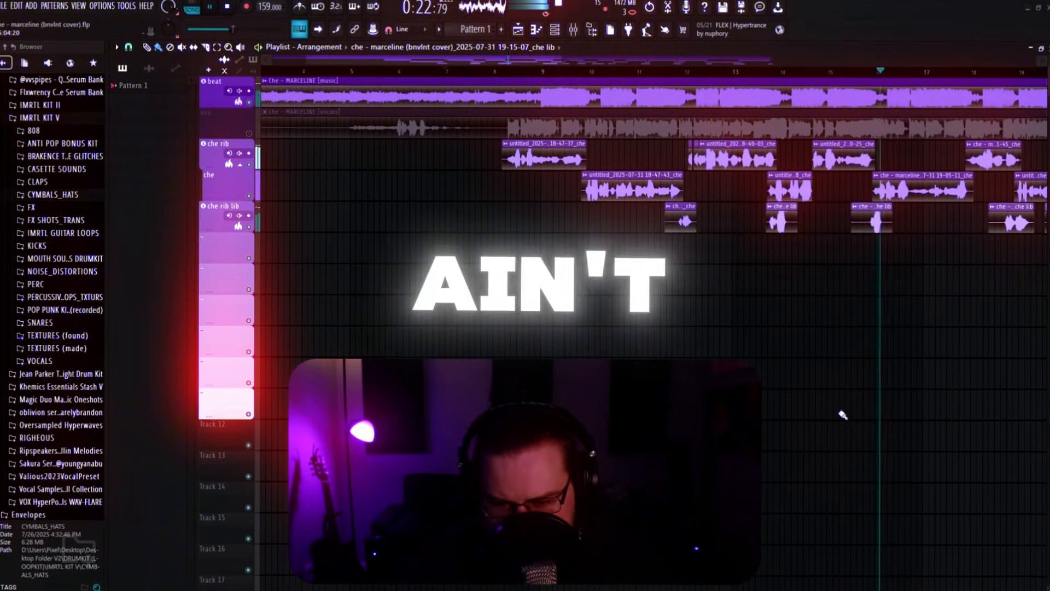
scroll(807, 360, down, 5)
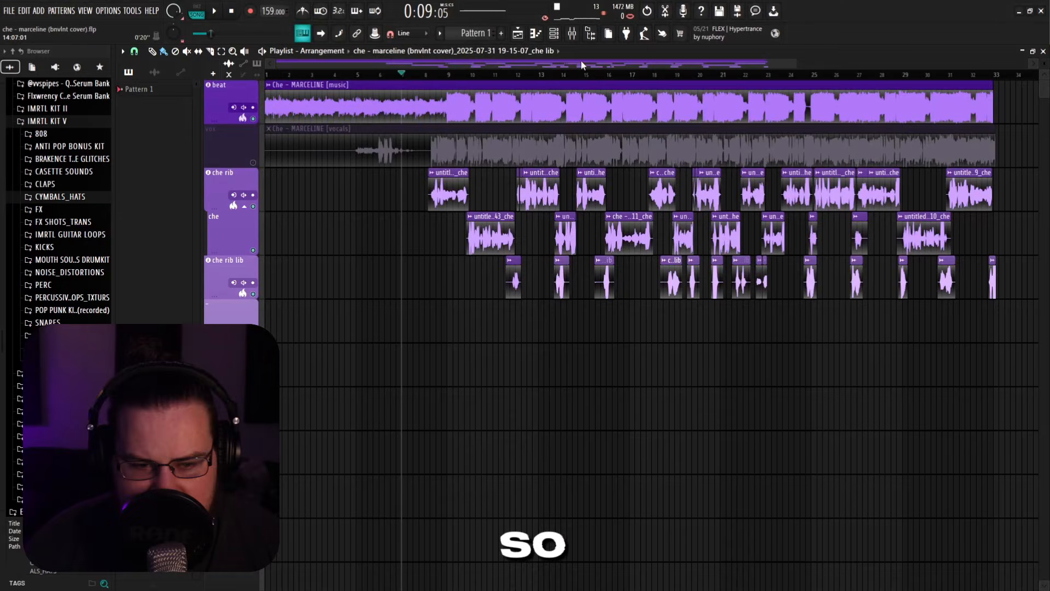
Examine the AUTOTUNE plugin settings on the che rib and che rib lib mixer tracks.
click(578, 36)
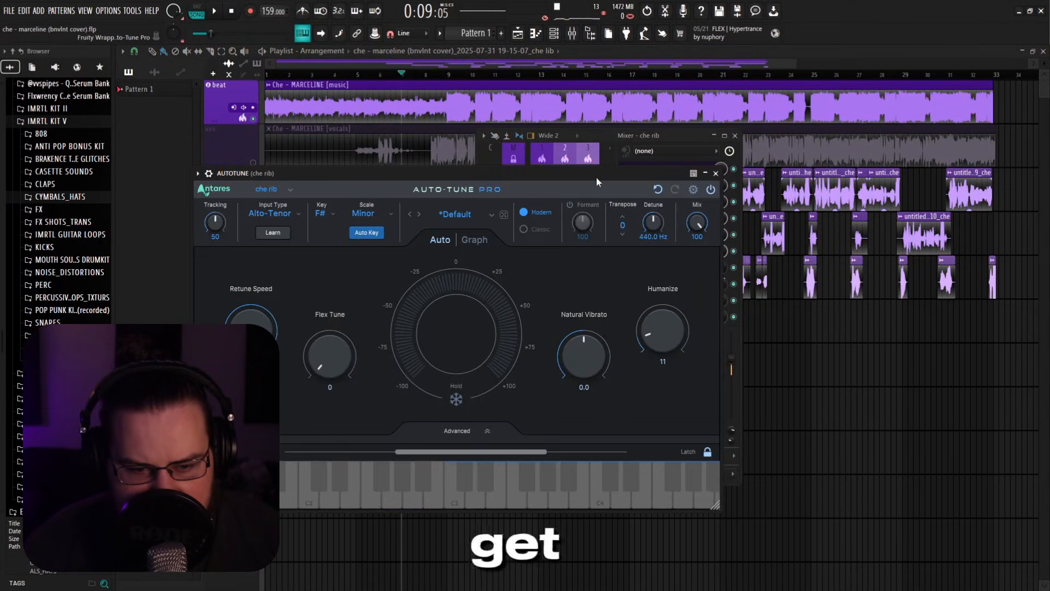
drag(596, 177, 851, 89)
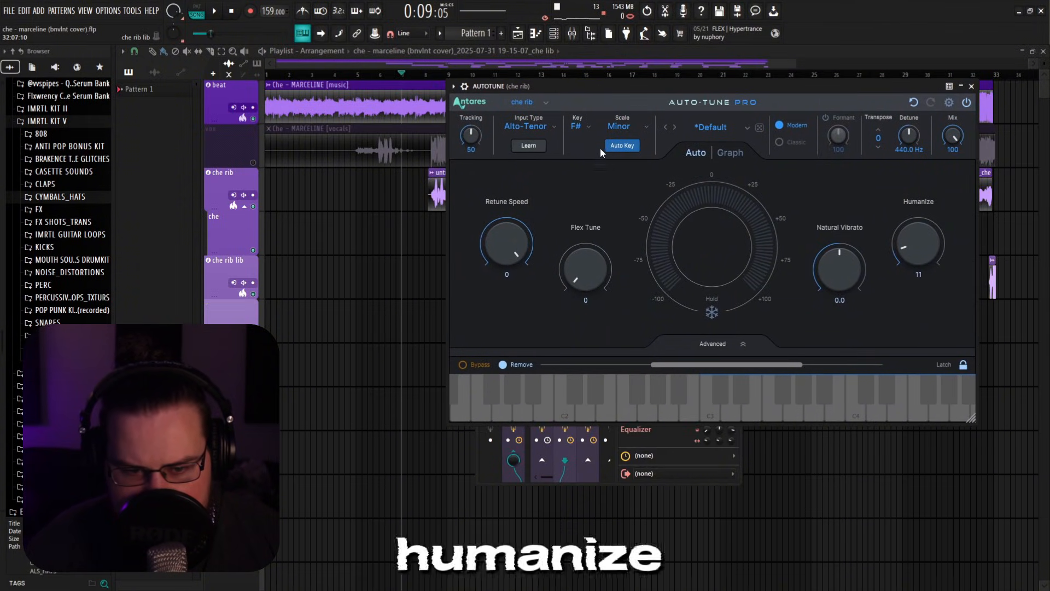
click(972, 86)
click(569, 219)
click(616, 181)
drag(615, 176, 875, 114)
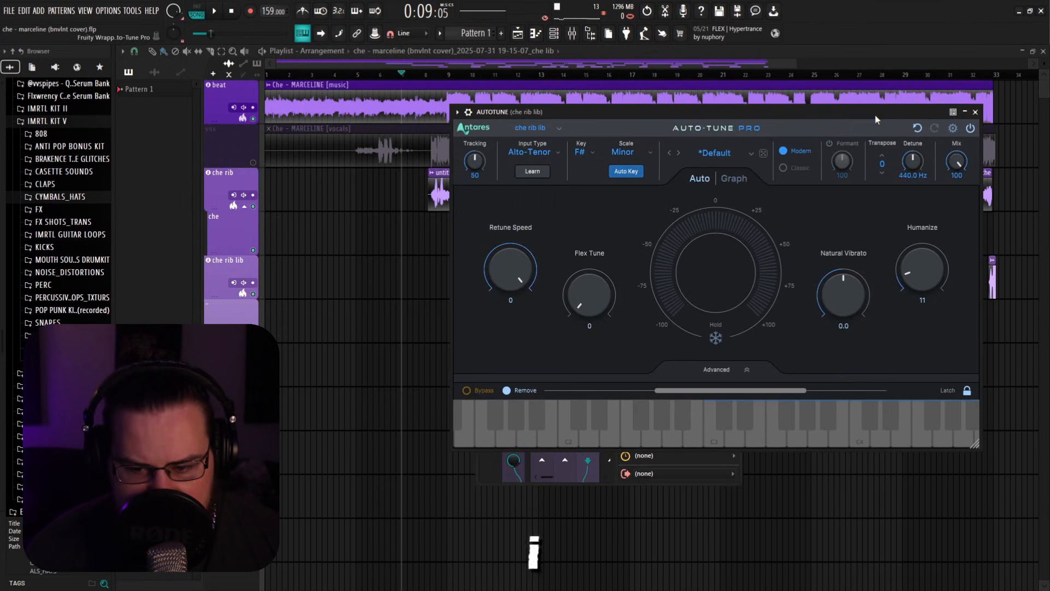
click(975, 112)
key(F9)
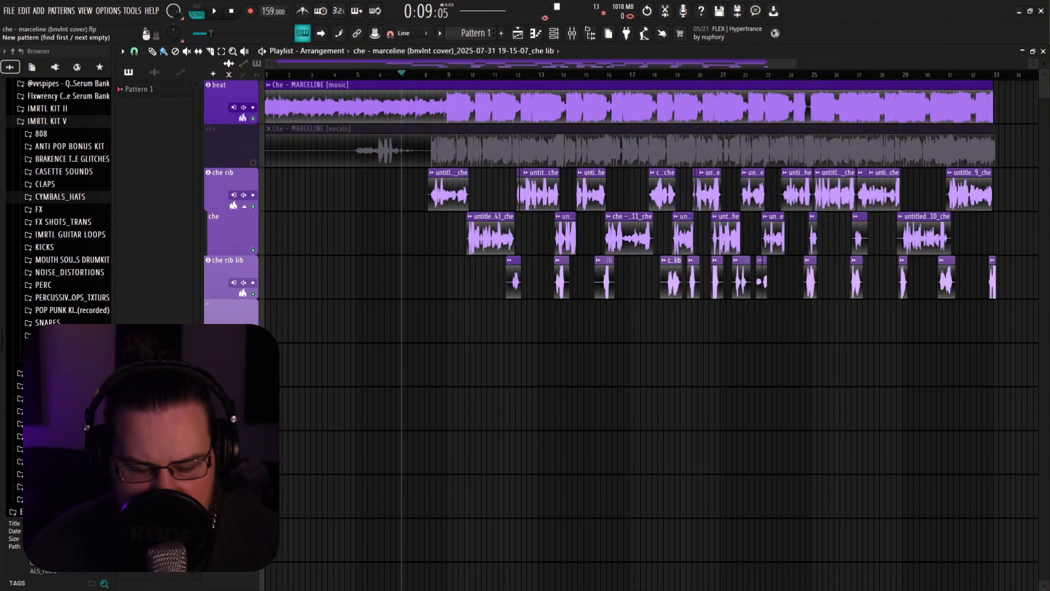
Open the che - eardrummer (bnvlnt cover) project and disable the effect slots on the beat, che rib and bitcrush bus tracks.
click(9, 11)
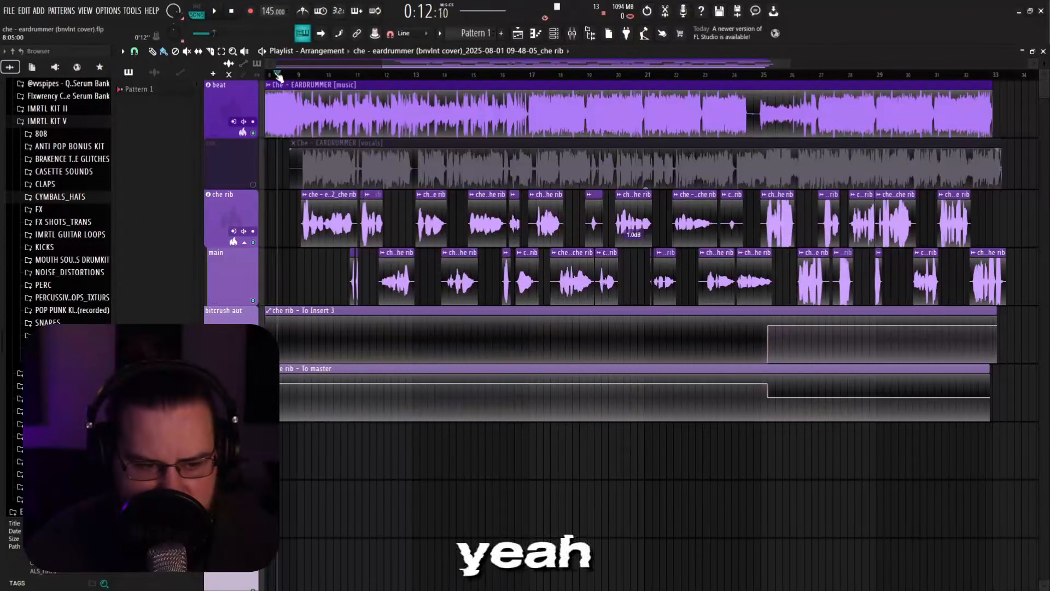
key(F9)
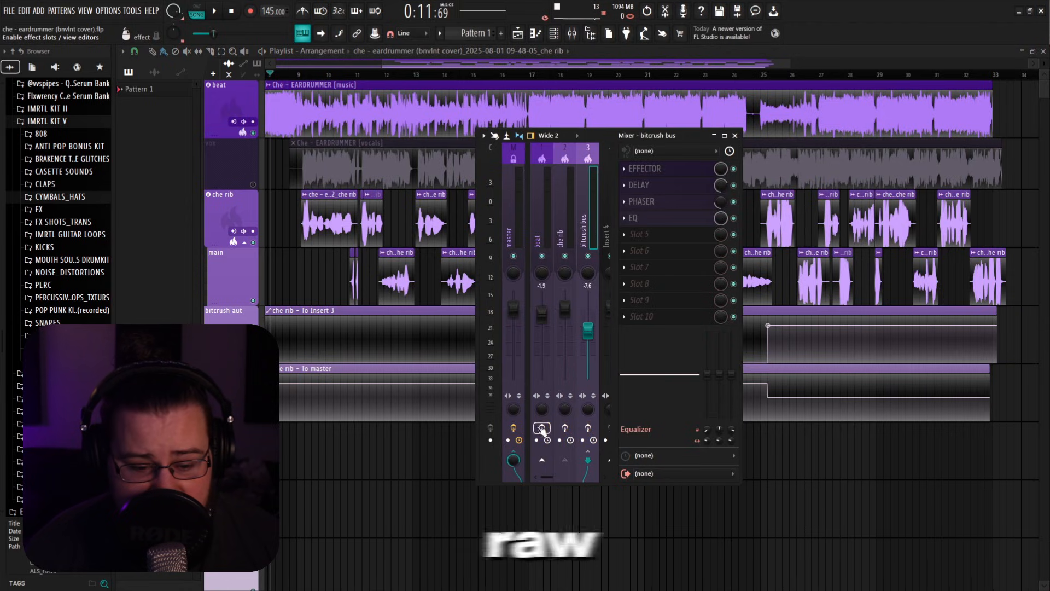
key(F9)
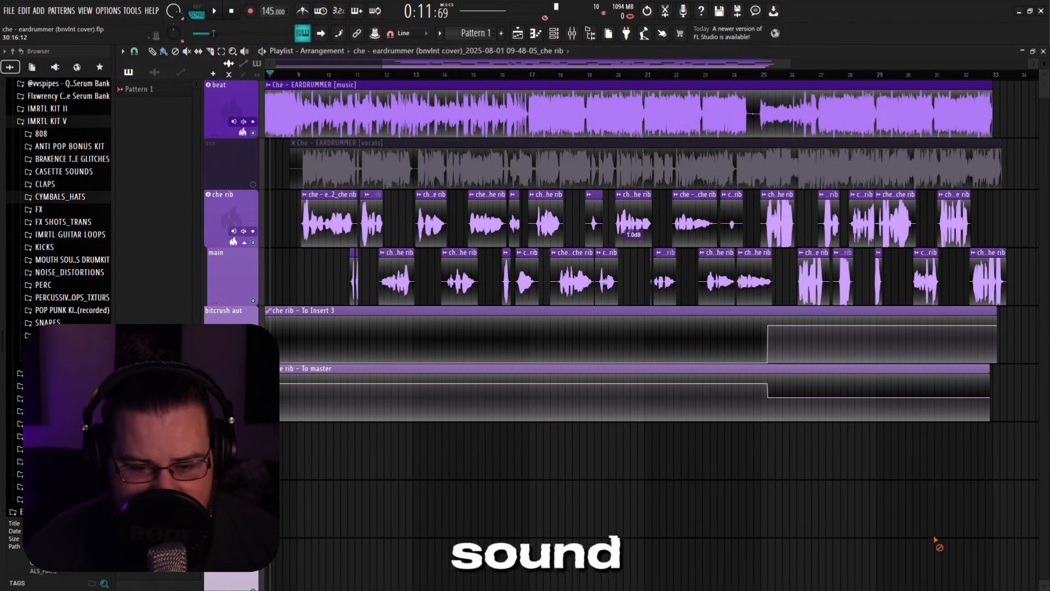
Play the arrangement from about bar 22 and mute the beat track to hear the vocals alone.
click(683, 81)
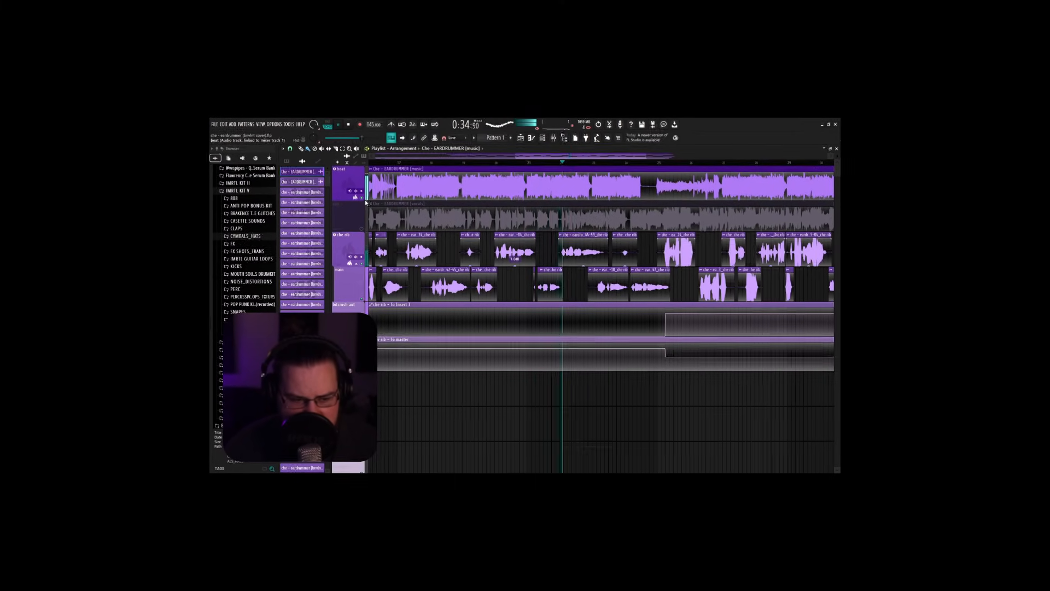
click(352, 191)
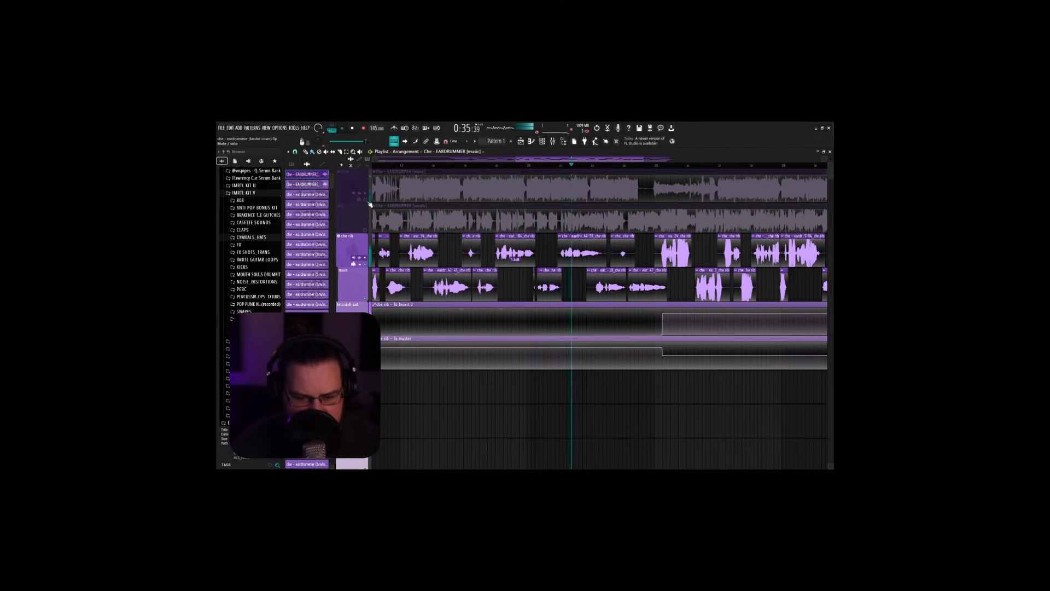
click(394, 217)
scroll(665, 290, right, 2)
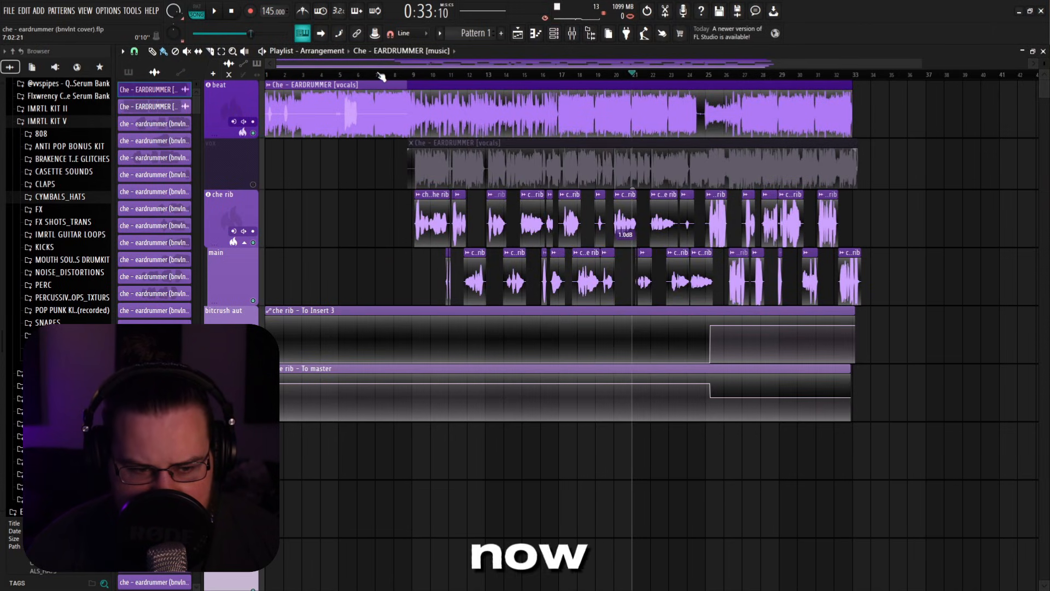
Play the full arrangement from about bar 7 and check the mixer.
click(380, 75)
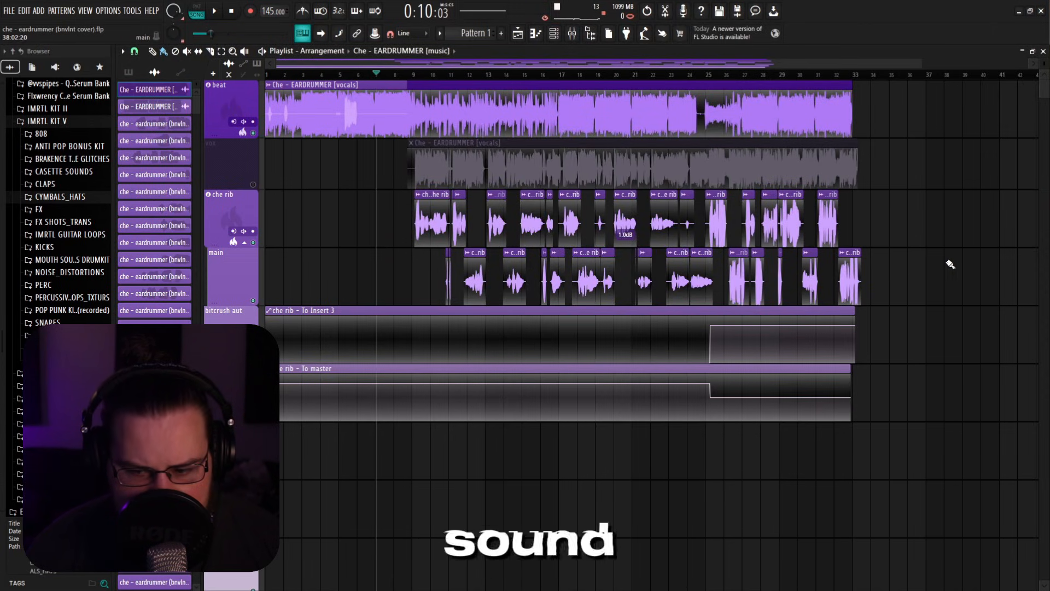
key(space)
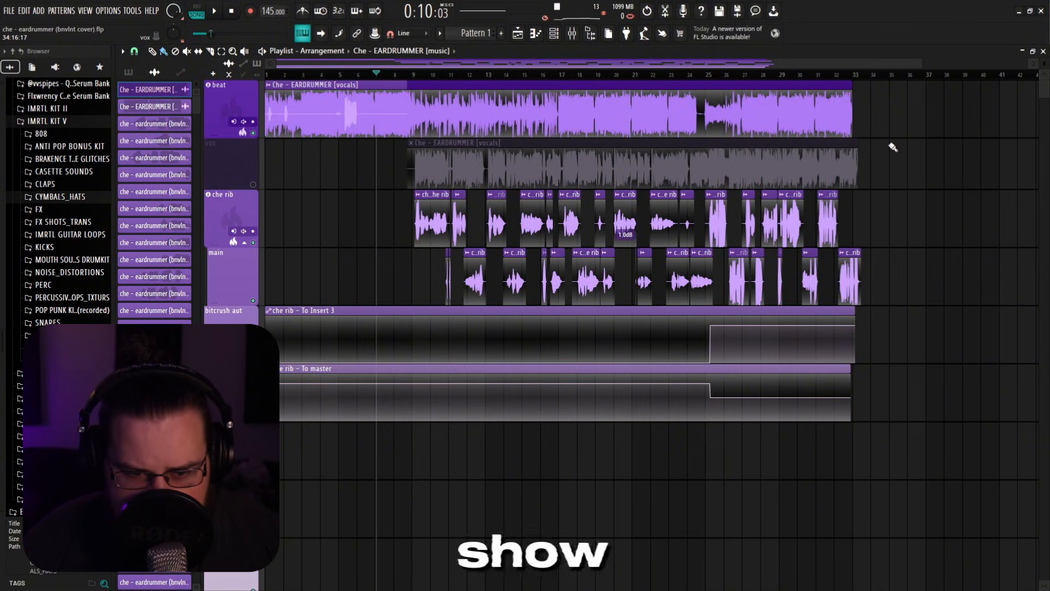
click(577, 36)
key(F9)
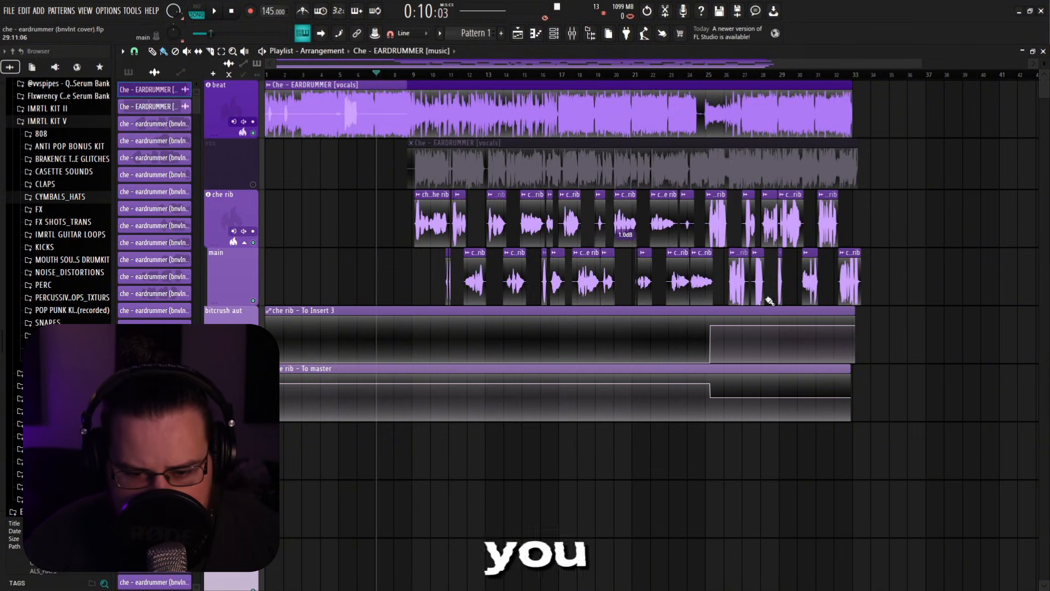
Move the playhead to about bar 23 and examine the EFFECTOR plugin on the bitcrush bus mixer track.
click(674, 75)
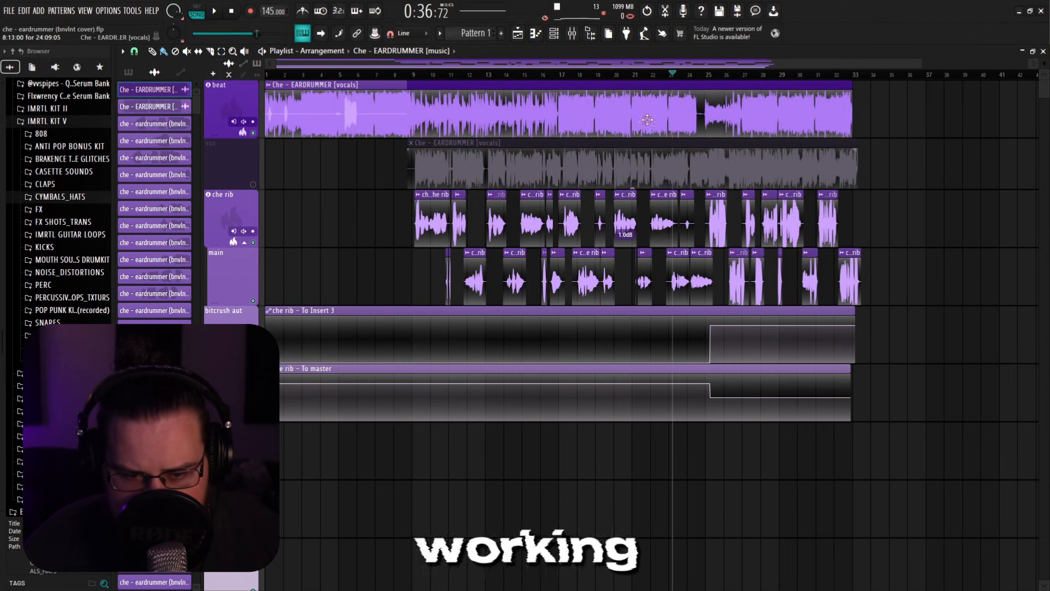
click(572, 37)
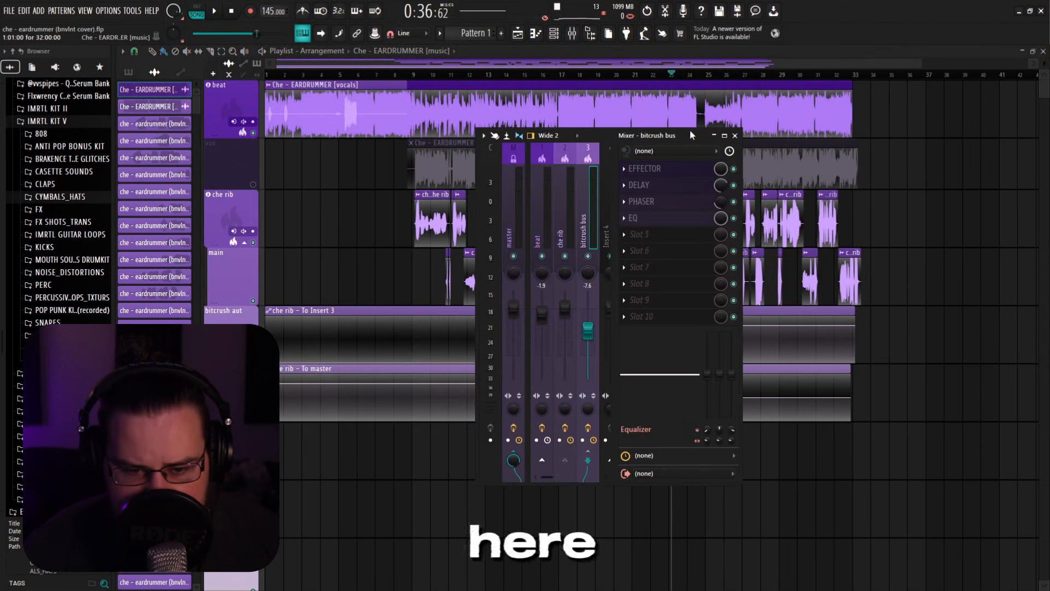
drag(693, 136, 740, 140)
click(730, 174)
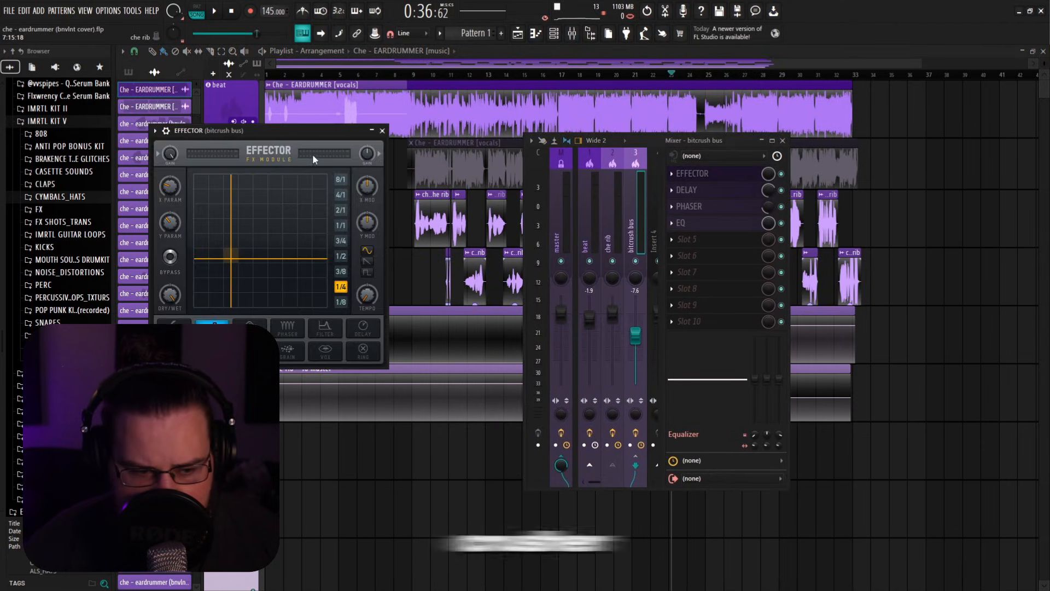
drag(328, 131, 756, 168)
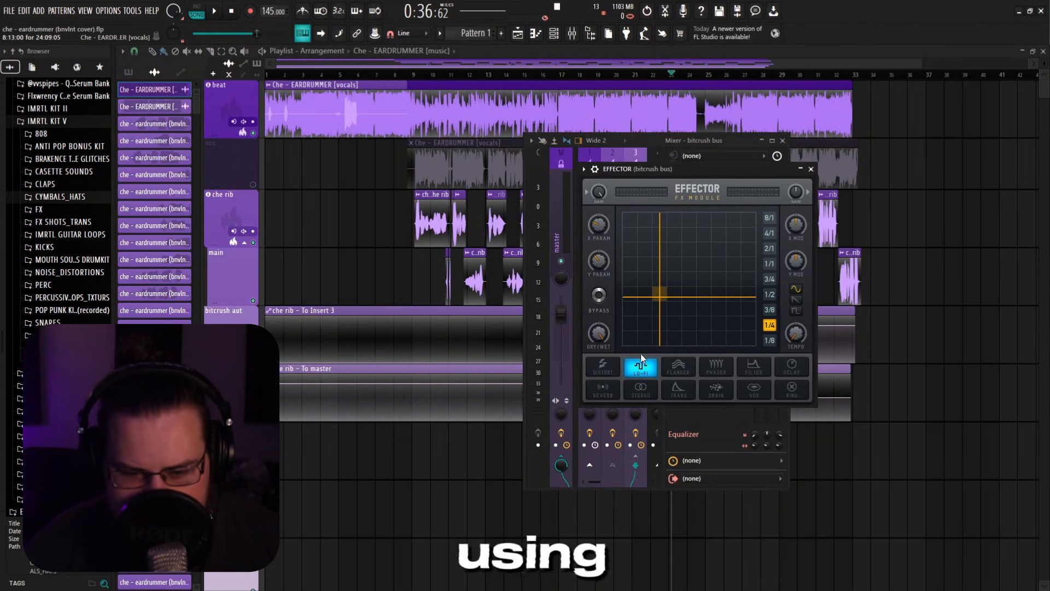
click(811, 169)
View the DELAY, PHASER and EQ plugins on the bitcrush bus, then return to the playlist.
click(714, 192)
click(714, 191)
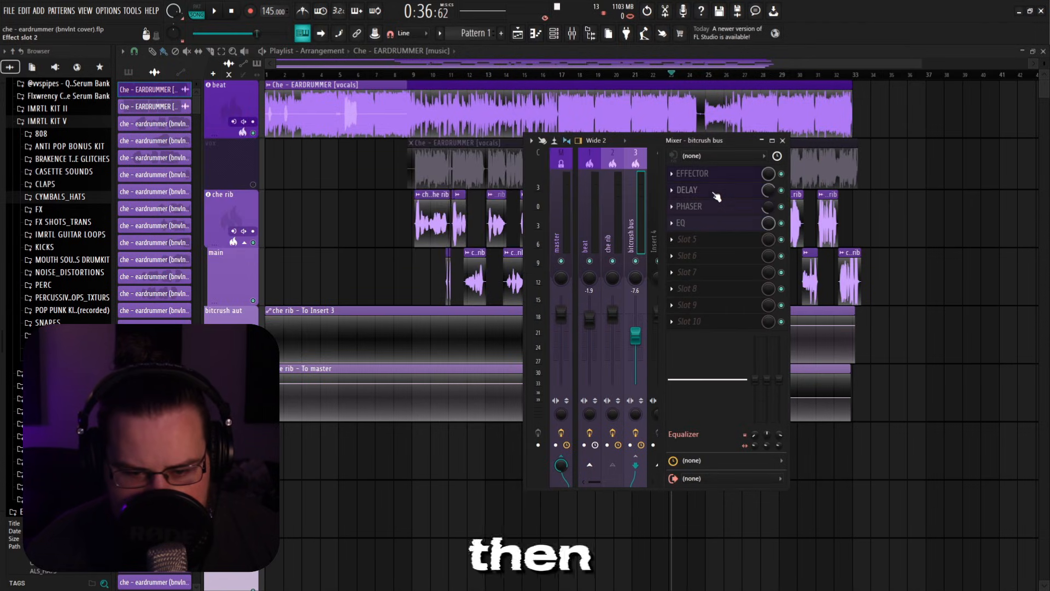
click(713, 207)
click(711, 211)
click(715, 224)
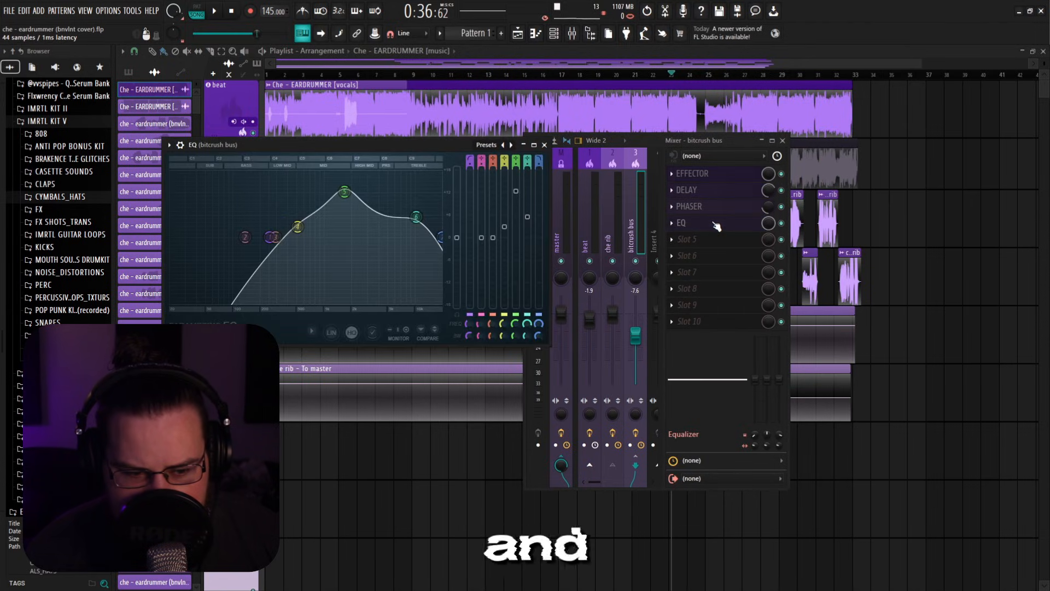
click(715, 224)
key(F9)
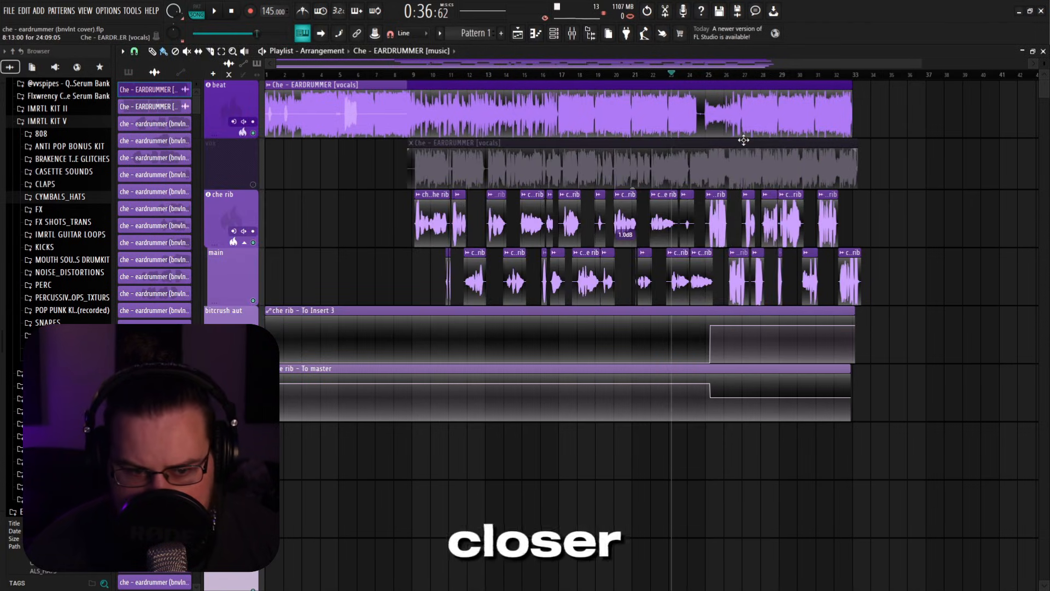
Inspect how the che rib mixer track is routed to the bitcrush bus and the master.
click(572, 34)
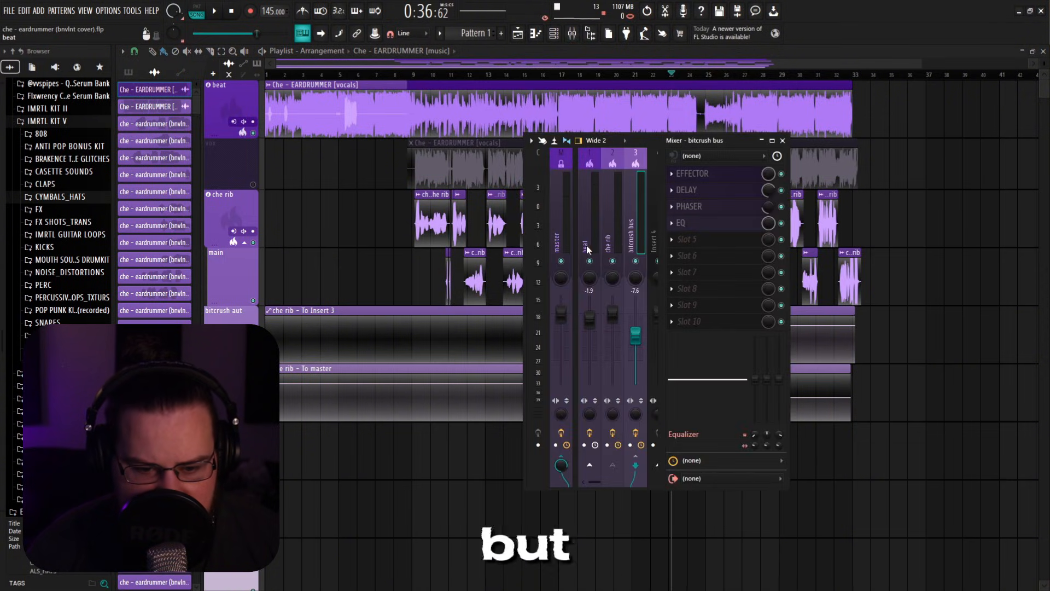
click(608, 231)
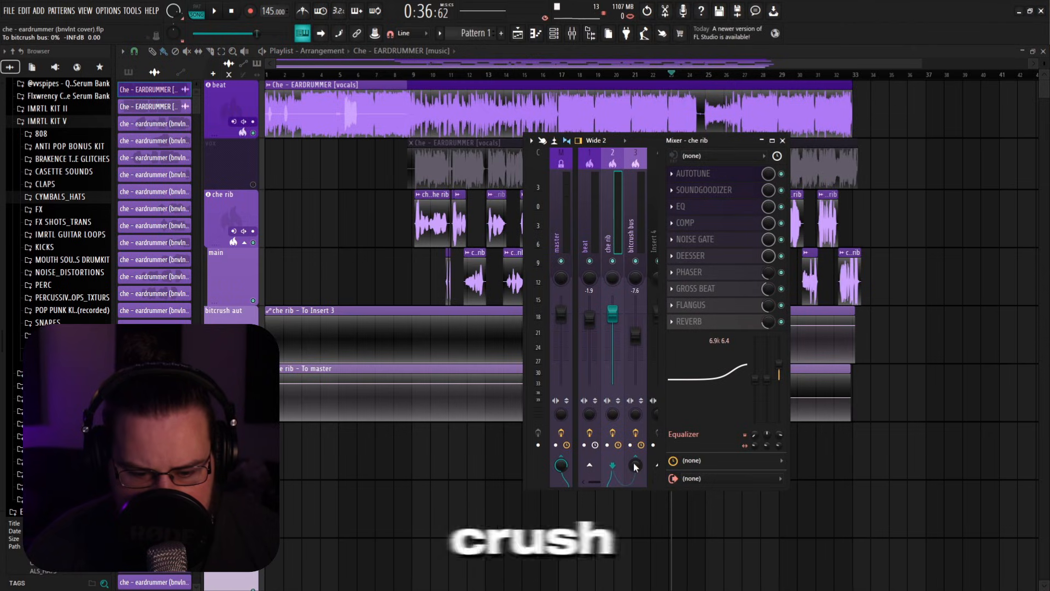
key(Right)
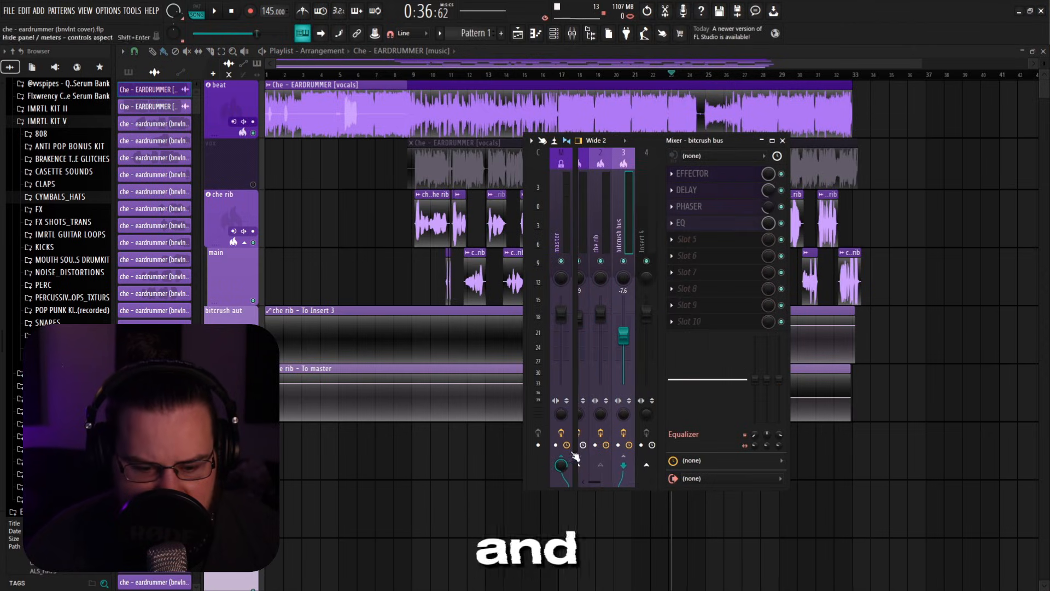
key(Left)
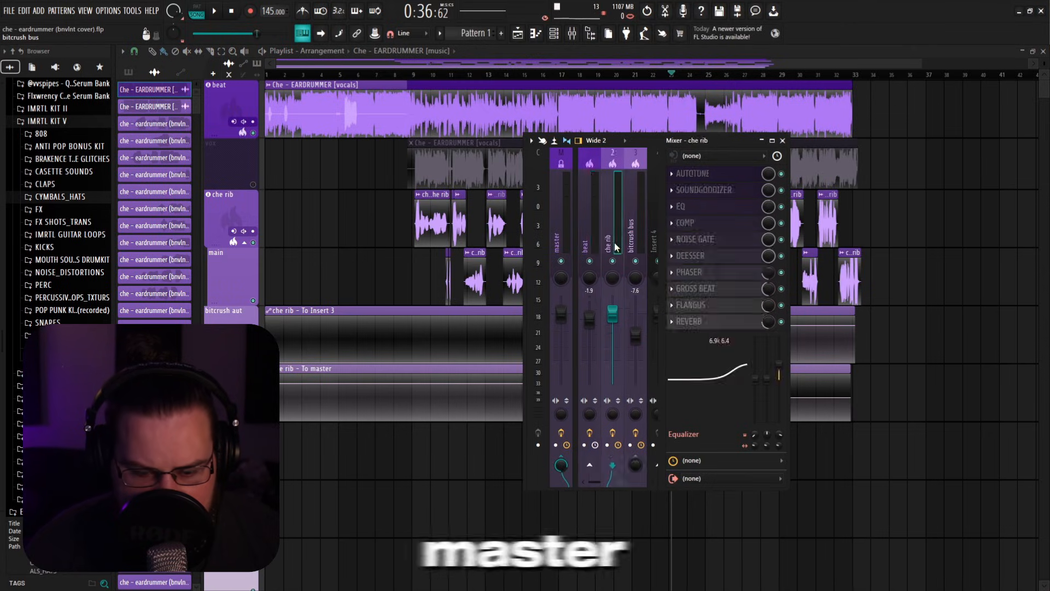
Create an automation clip for the che rib track's send level to the bitcrush bus.
right_click(636, 469)
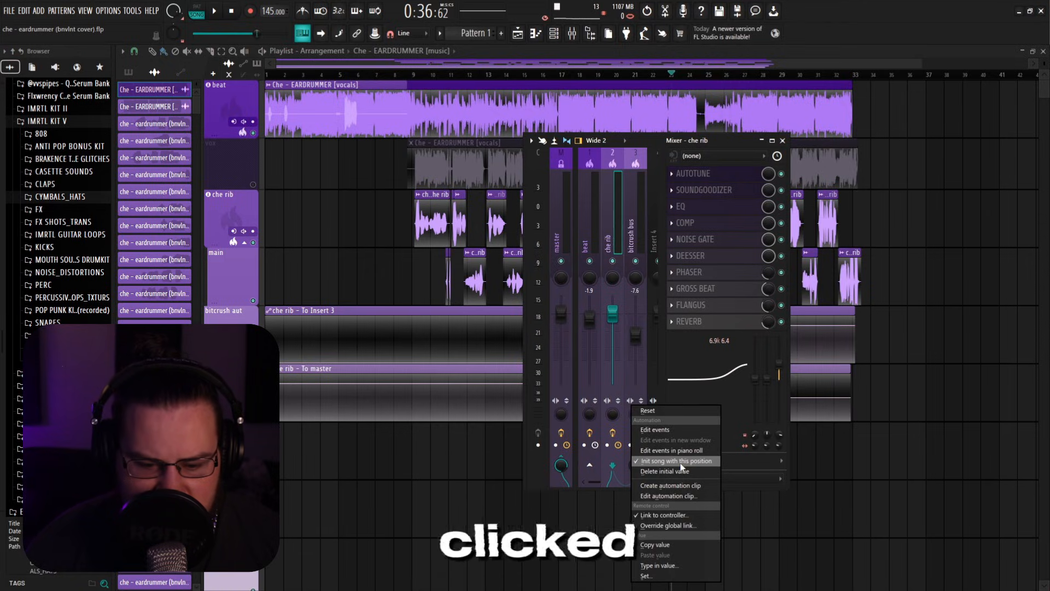
click(680, 486)
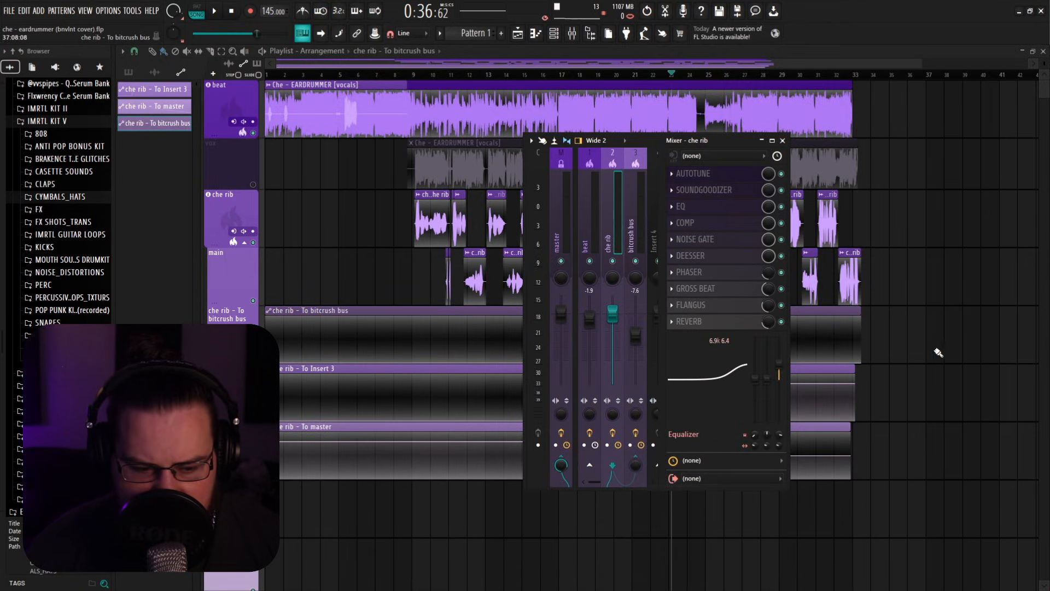
key(F9)
Delete the che rib - To bitcrush bus automation clip and its playlist track, moving the playhead to bar 25.
right_click(352, 309)
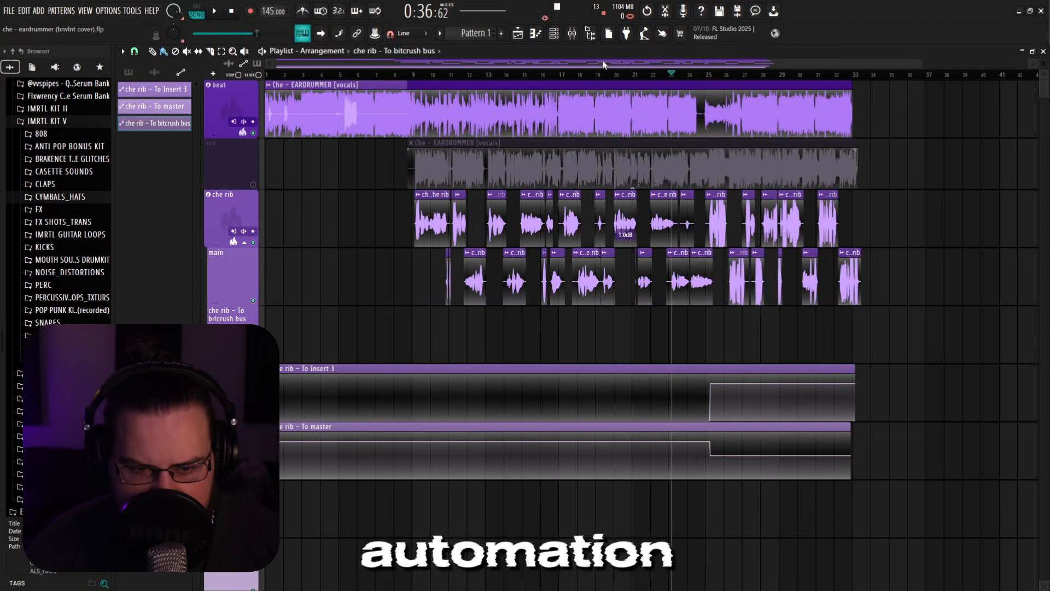
scroll(732, 328, up, 5)
click(596, 74)
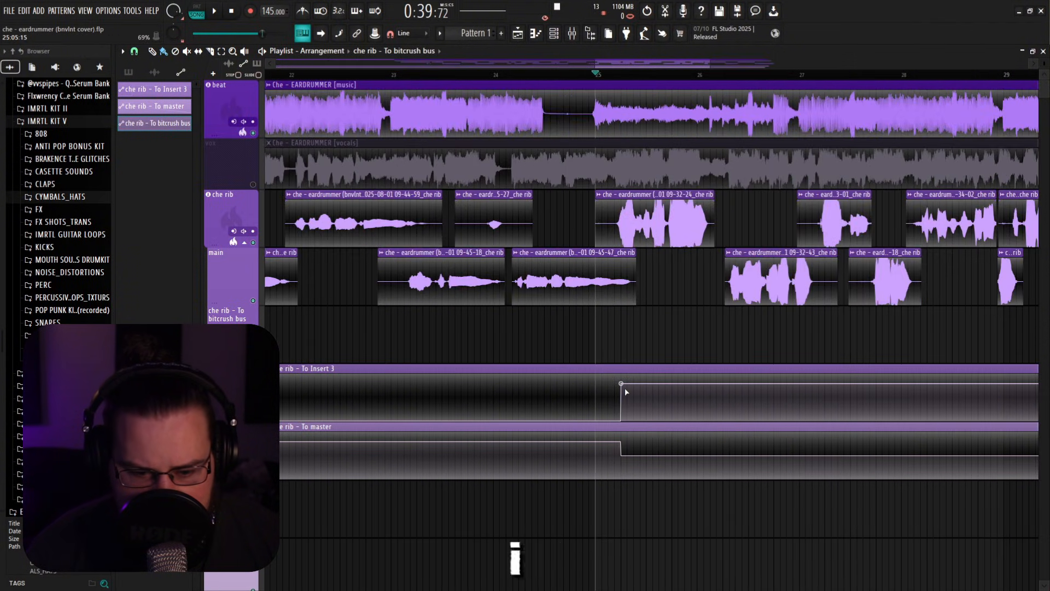
scroll(553, 329, down, 5)
right_click(232, 319)
click(298, 414)
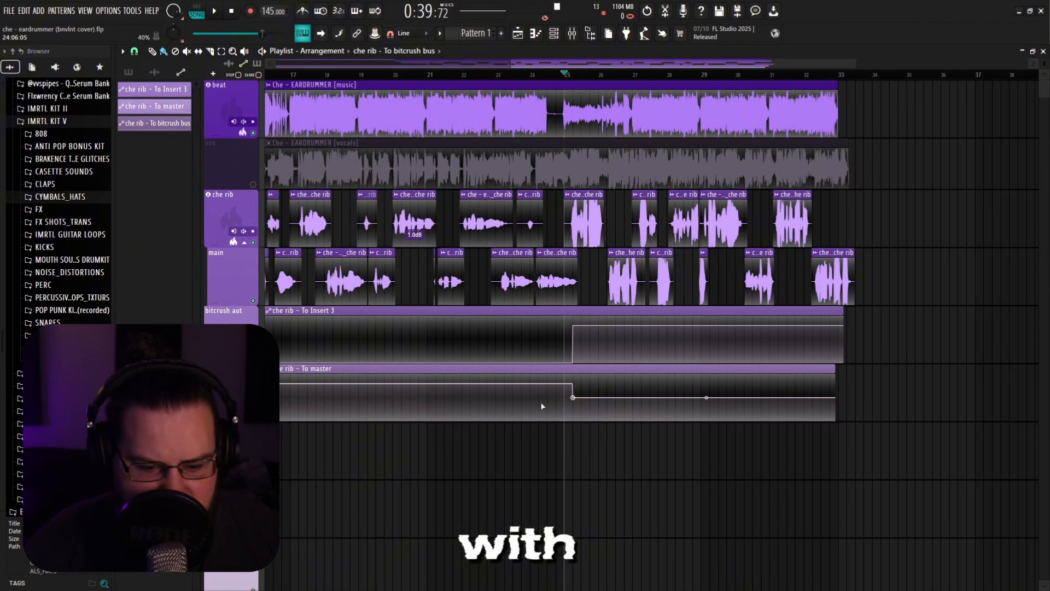
Play the arrangement from about bar 20 through the bitcrush send automation change at bar 25.
key(shift+4)
scroll(873, 469, up, 4)
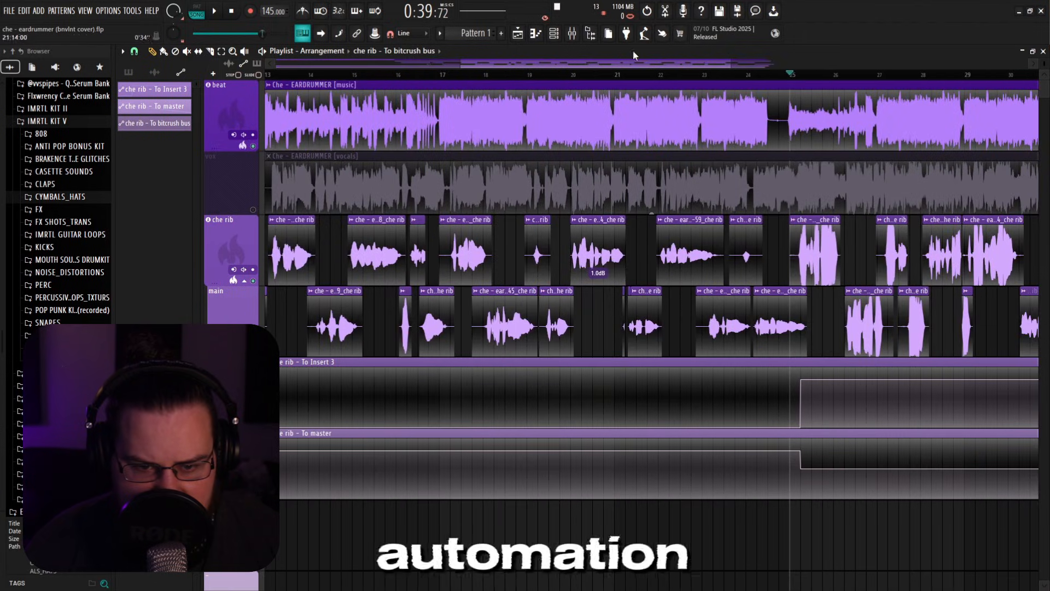
click(589, 35)
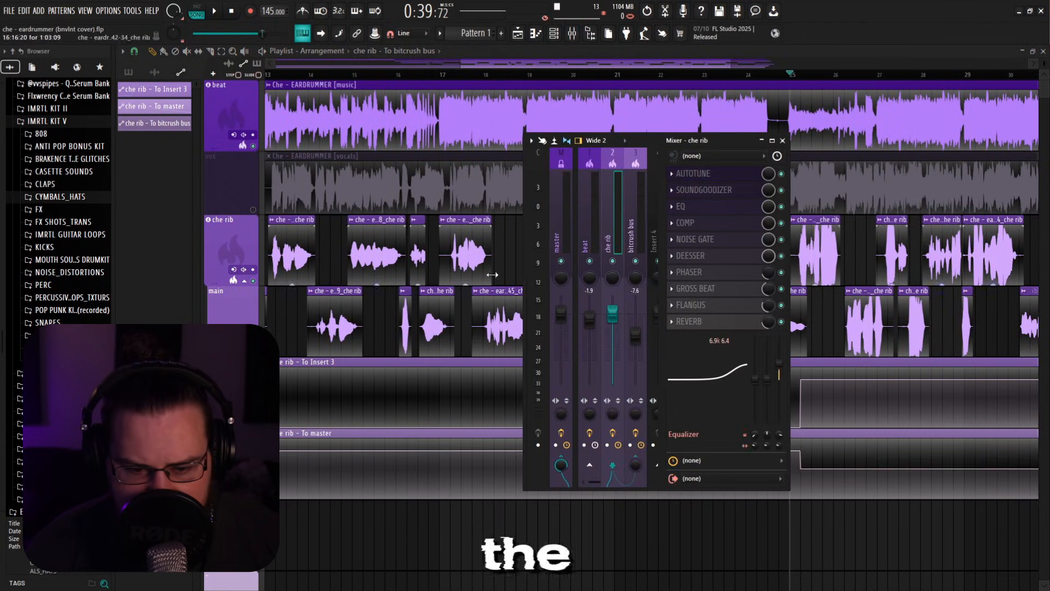
click(569, 74)
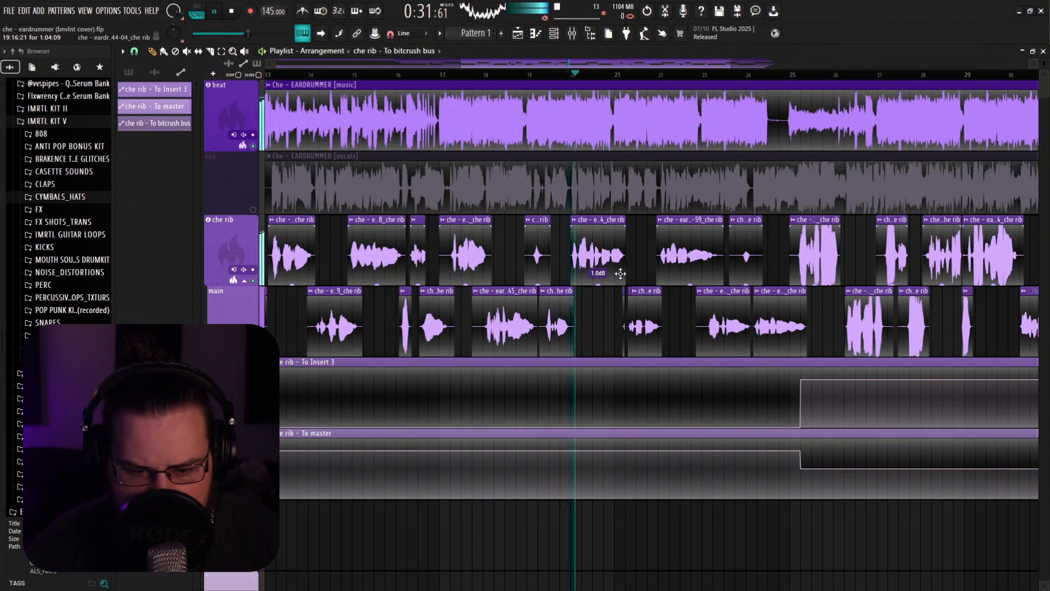
click(572, 32)
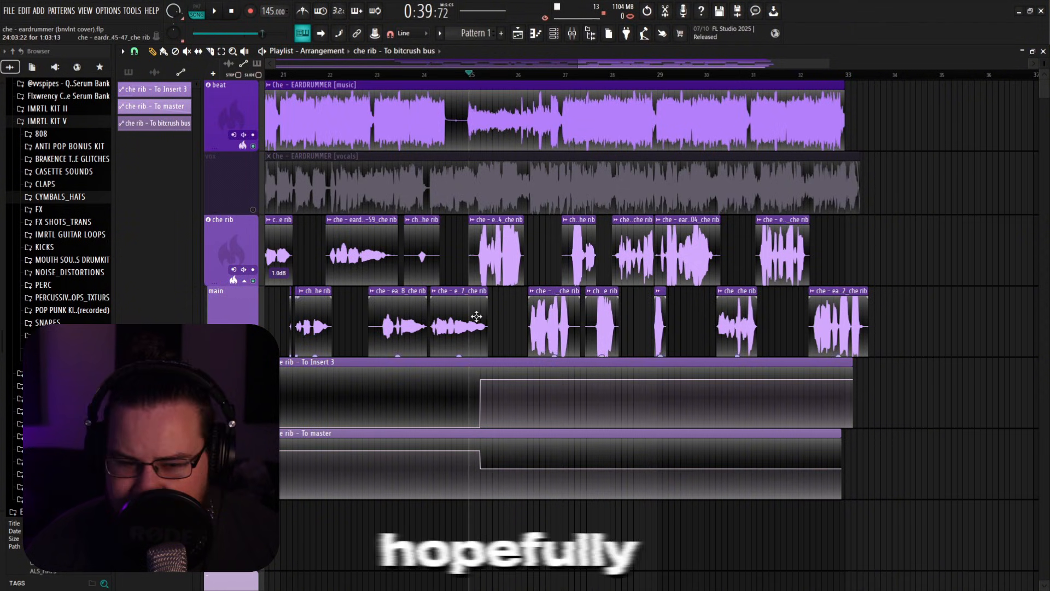
Inspect the che rib track's send to the bitcrush bus in the mixer, beside the automation change at bar 25.
scroll(547, 247, up, 3)
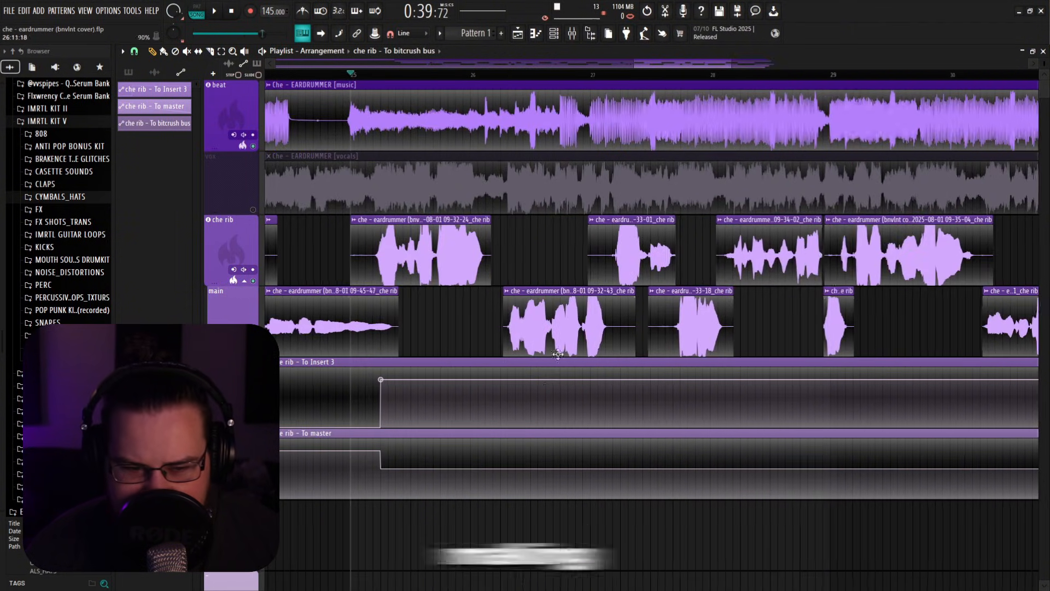
click(572, 33)
drag(639, 152, 766, 79)
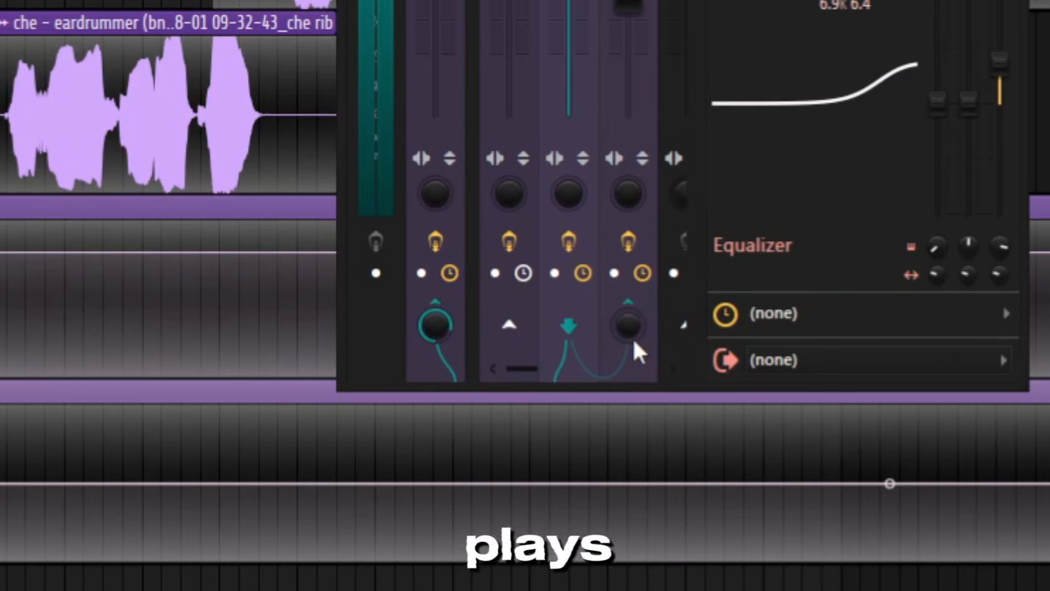
drag(634, 343, 645, 356)
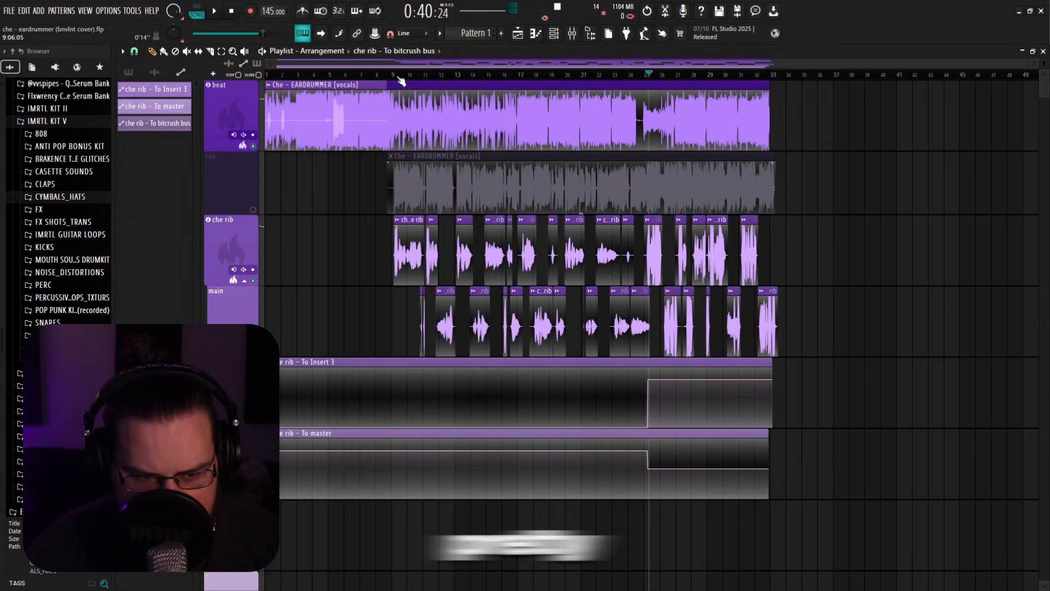
Move the playhead to about bar 9, where the first che rib vocal clip starts.
click(398, 77)
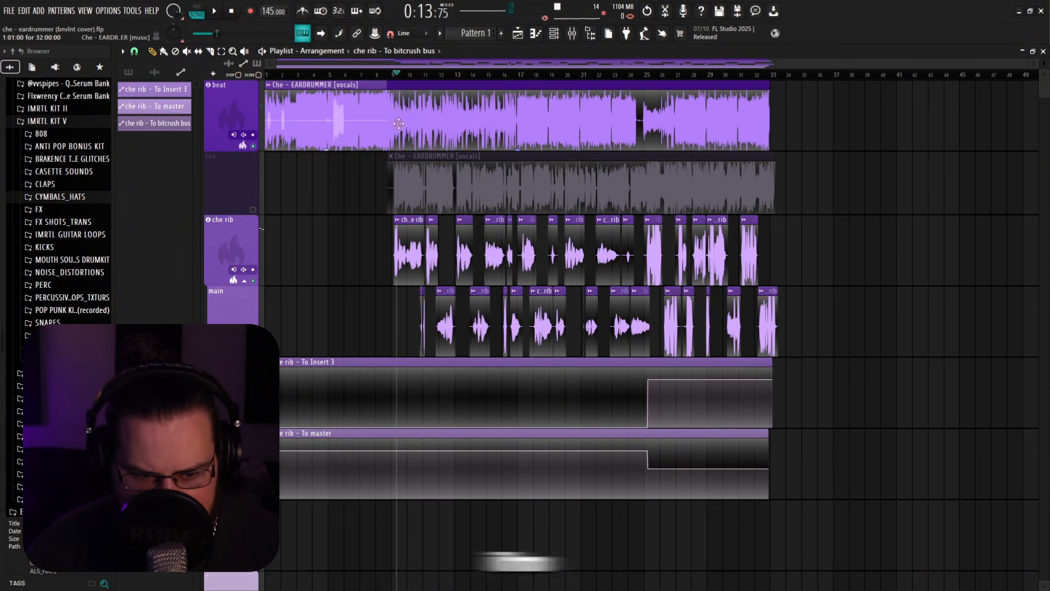
scroll(413, 235, up, 5)
scroll(413, 235, down, 4)
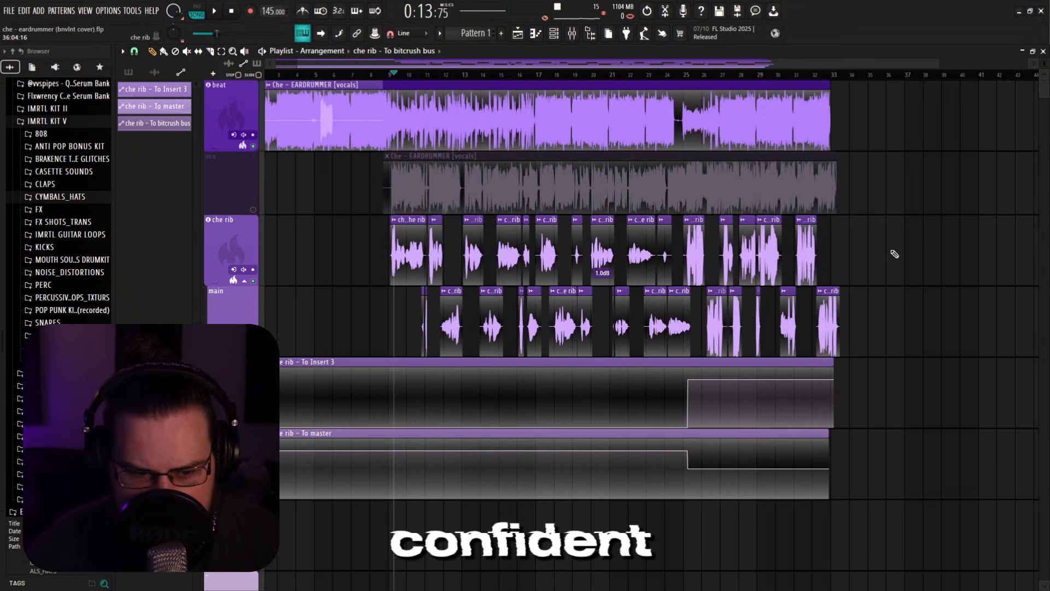
scroll(441, 265, up, 3)
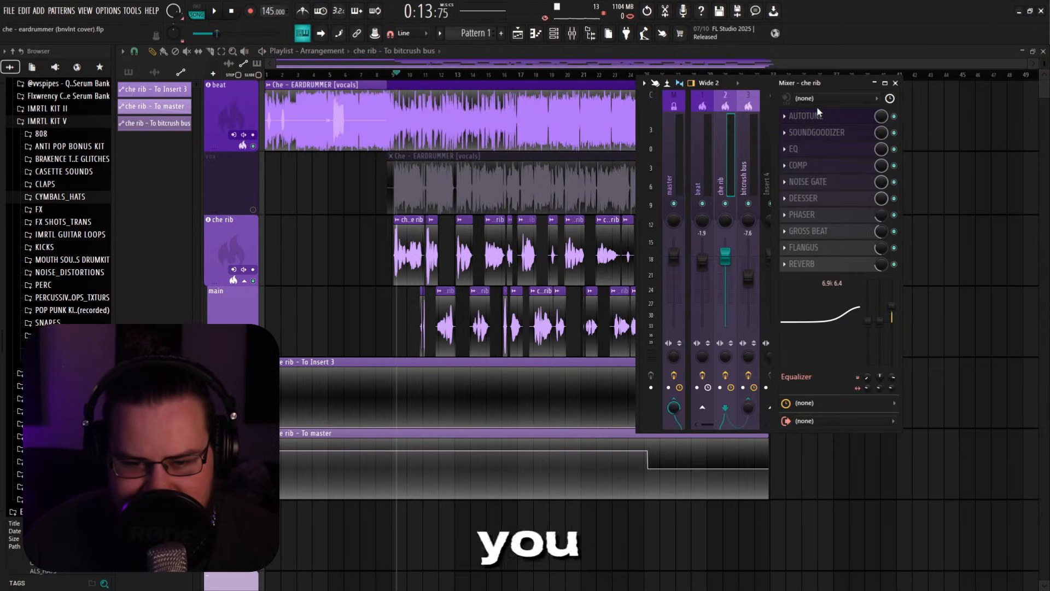
Review the AUTOTUNE plugin settings on the che rib track, then close the plugin and the mixer.
click(815, 115)
drag(539, 174, 782, 74)
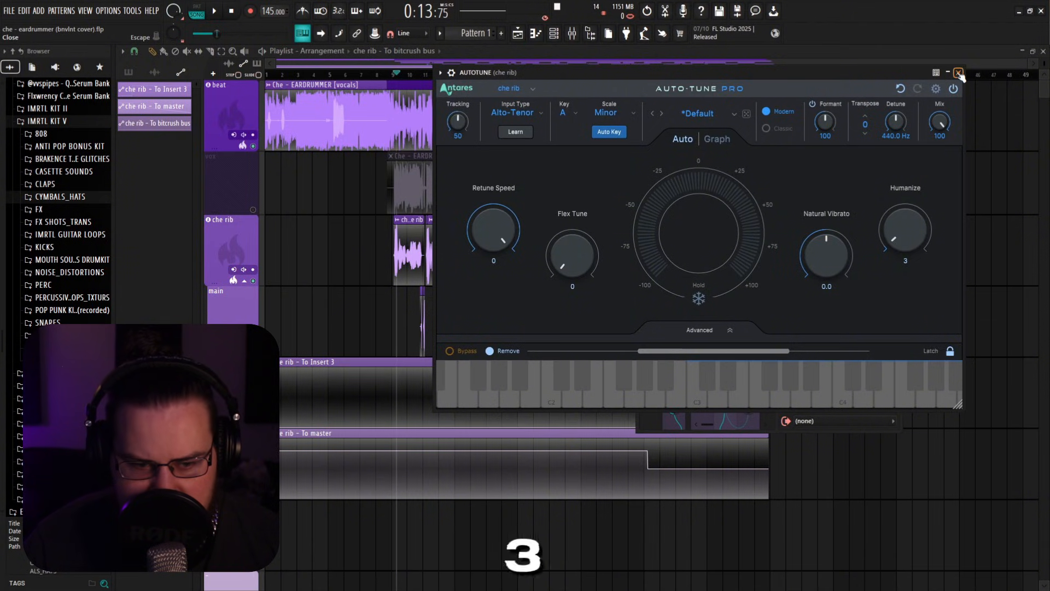
click(959, 72)
key(F9)
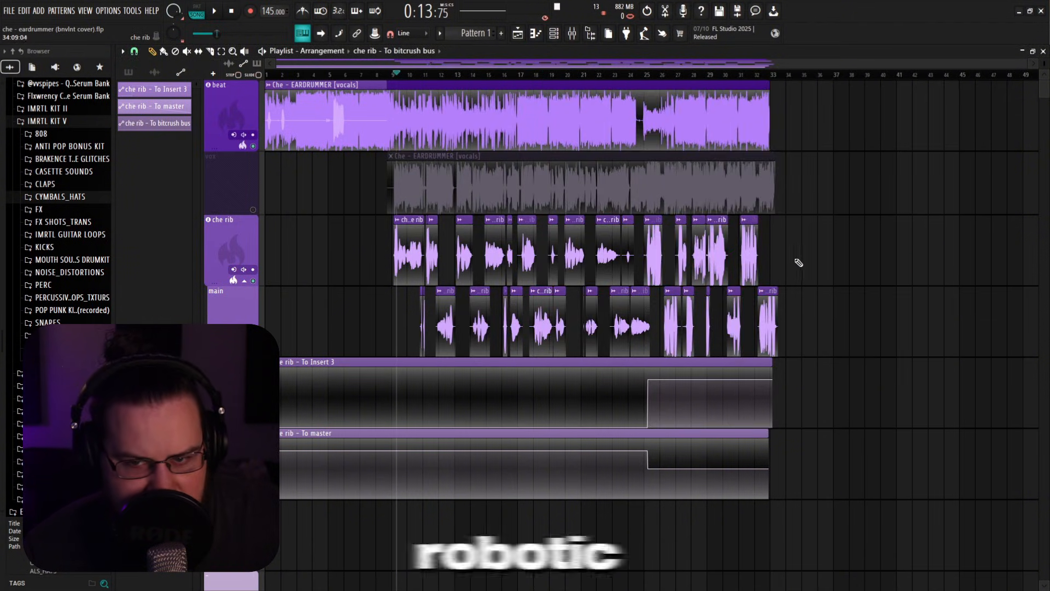
Examine the effect chain on the master mixer track, then return to the che rib track.
click(577, 35)
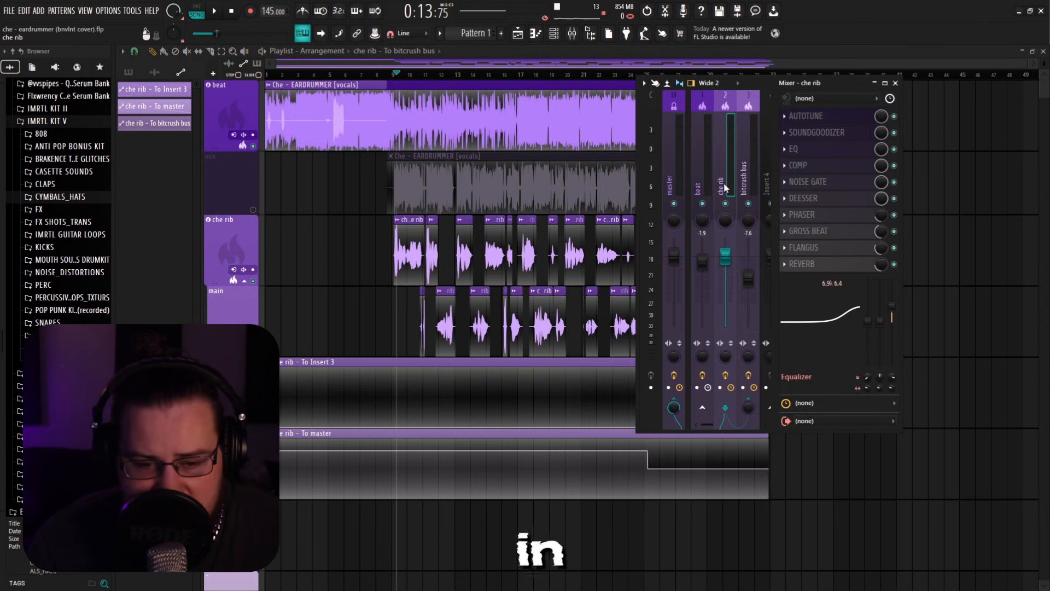
click(669, 186)
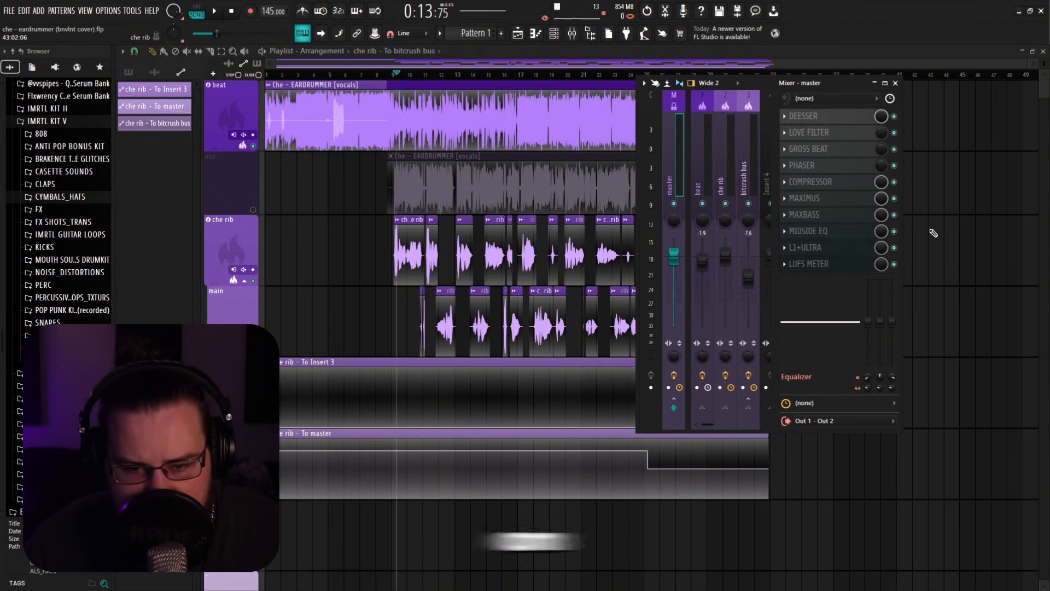
click(732, 165)
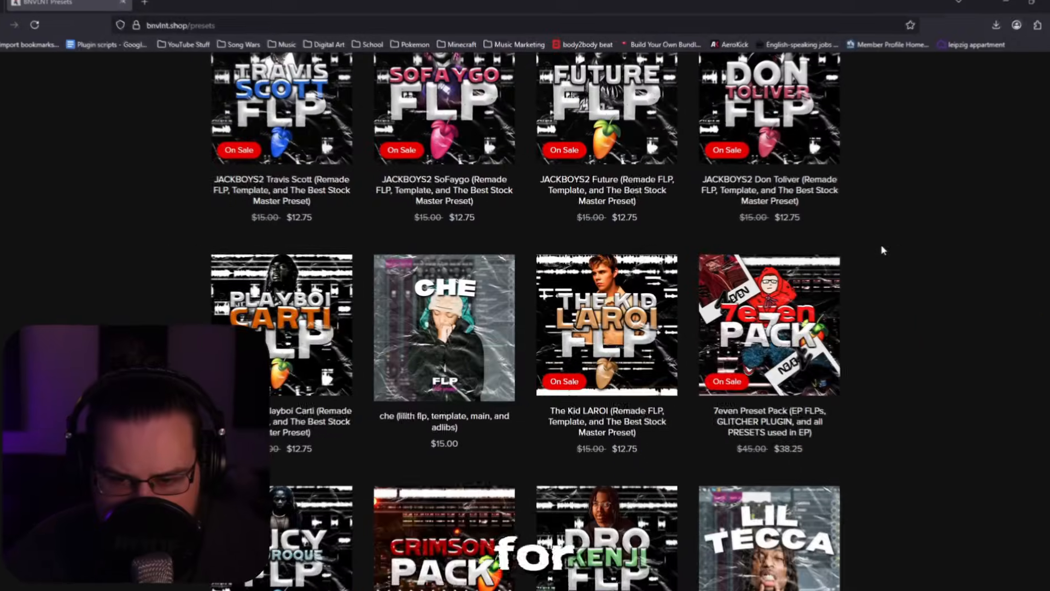
Switch to the browser, look through the BNVLNT presets page and open the full product collection.
scroll(881, 244, down, 8)
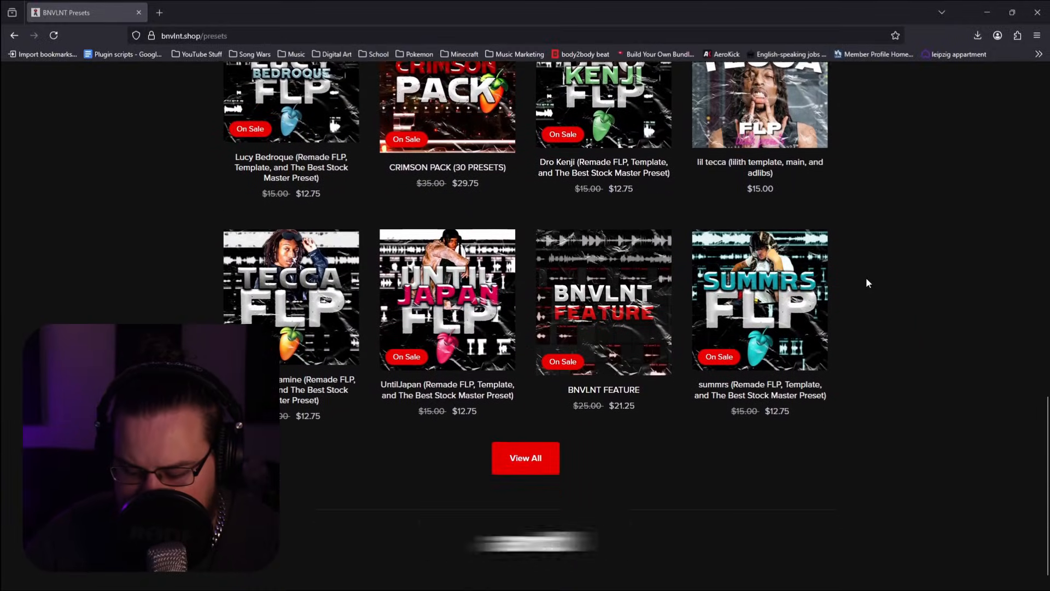
scroll(867, 282, down, 1)
click(522, 432)
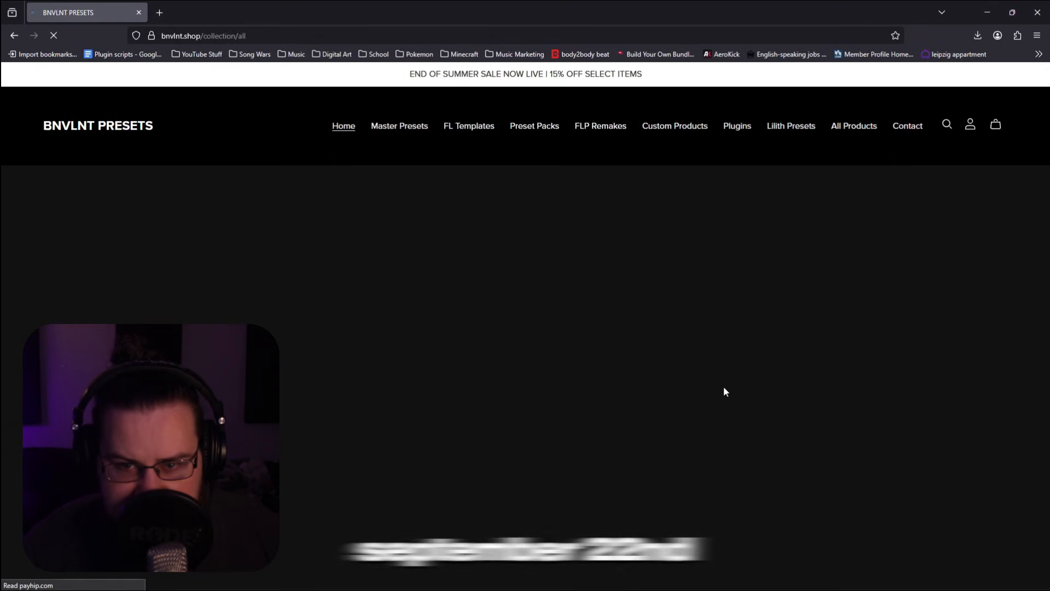
Browse the All Products collection through its first and second pages.
scroll(685, 336, down, 10)
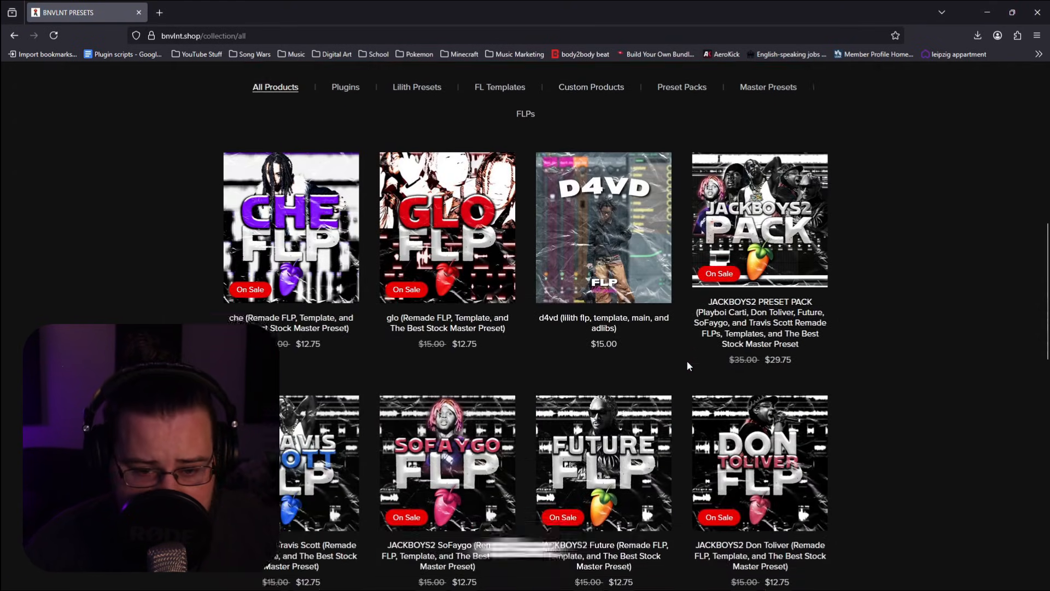
scroll(688, 363, down, 11)
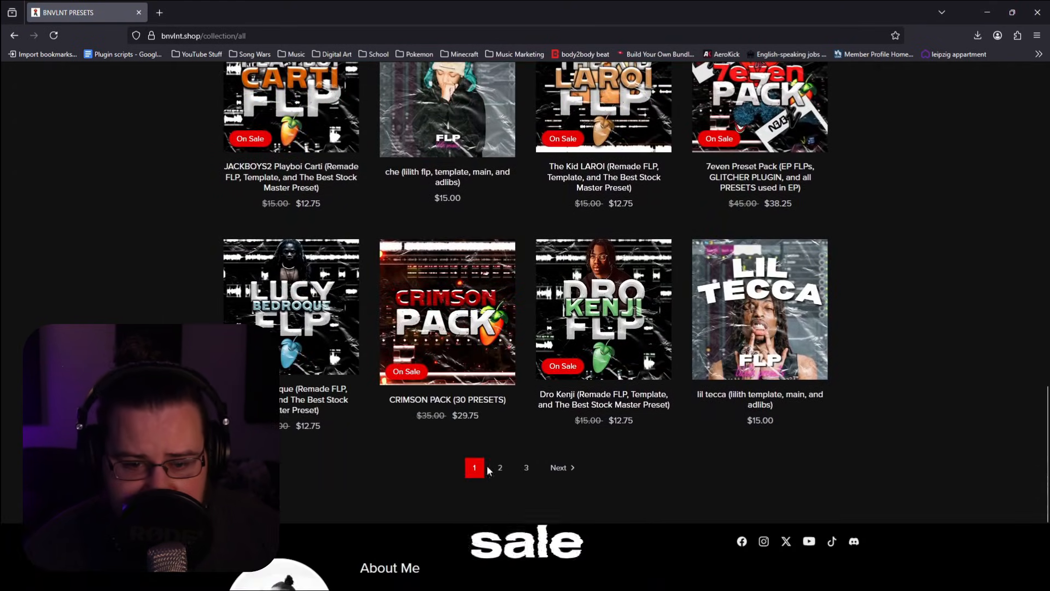
click(499, 469)
scroll(892, 238, down, 5)
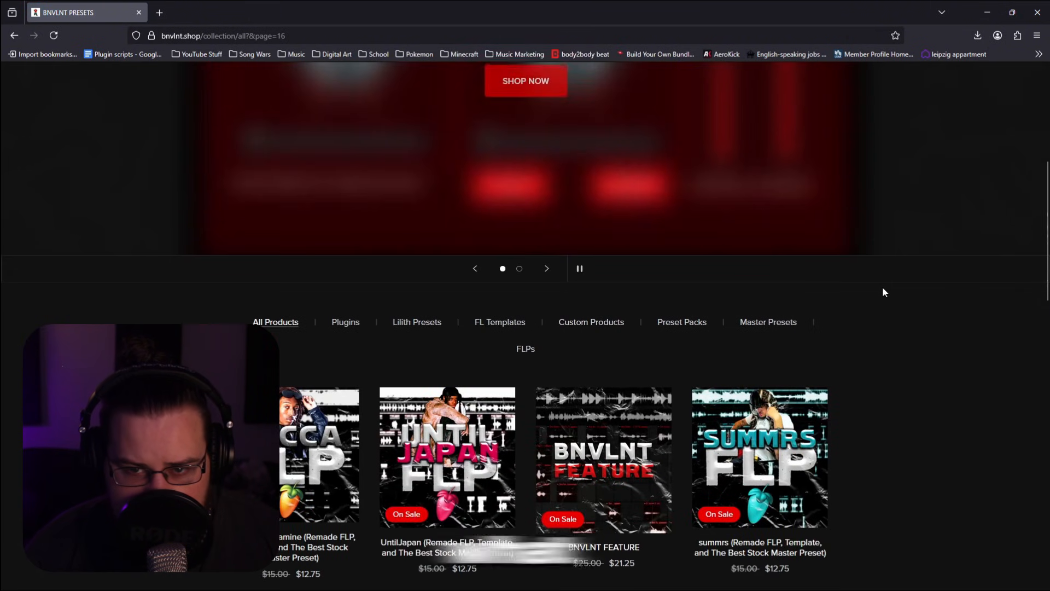
scroll(882, 295, down, 15)
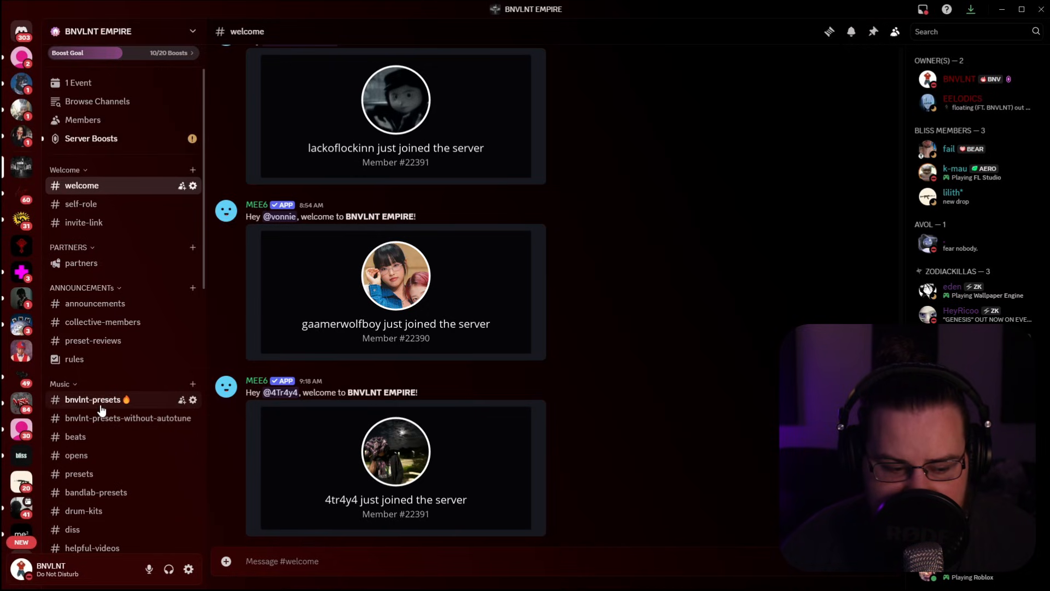
Switch to Discord and look back through the preset files shared in the bnvlnt-presets channel of BNVLNT EMPIRE.
click(145, 403)
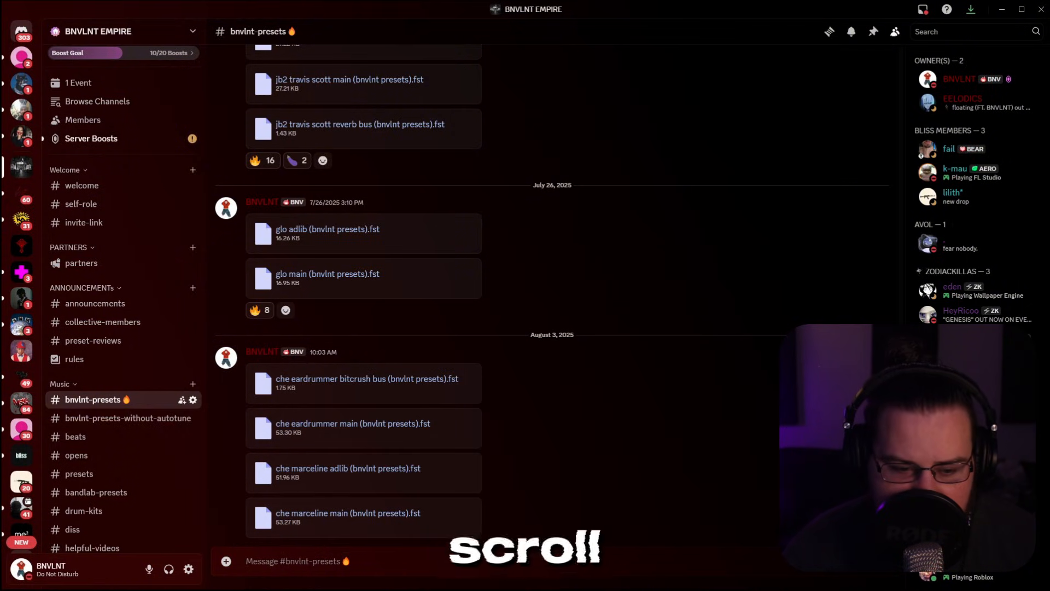
scroll(548, 296, up, 15)
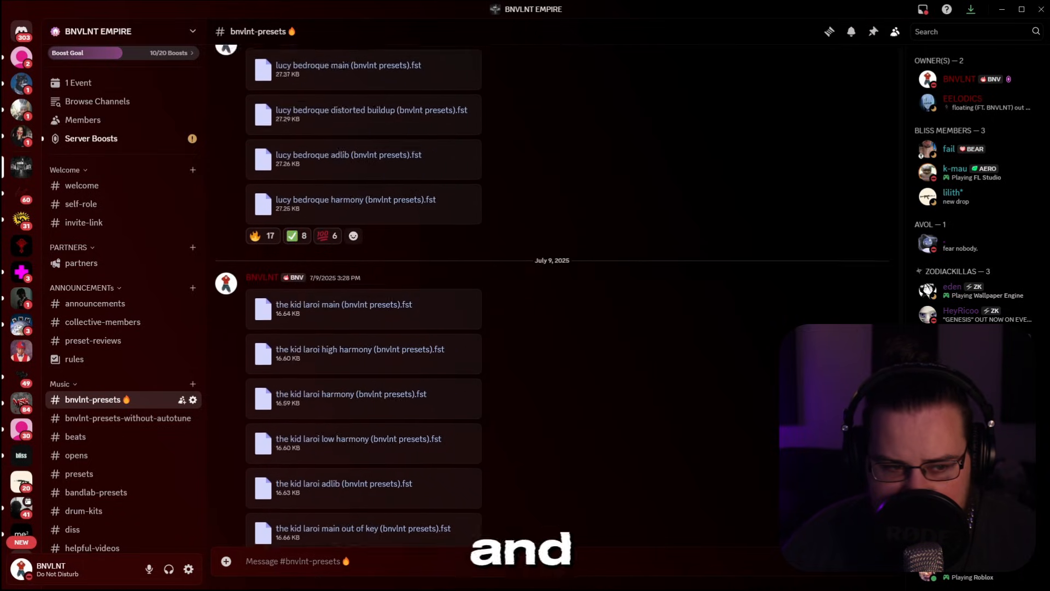
scroll(553, 296, up, 15)
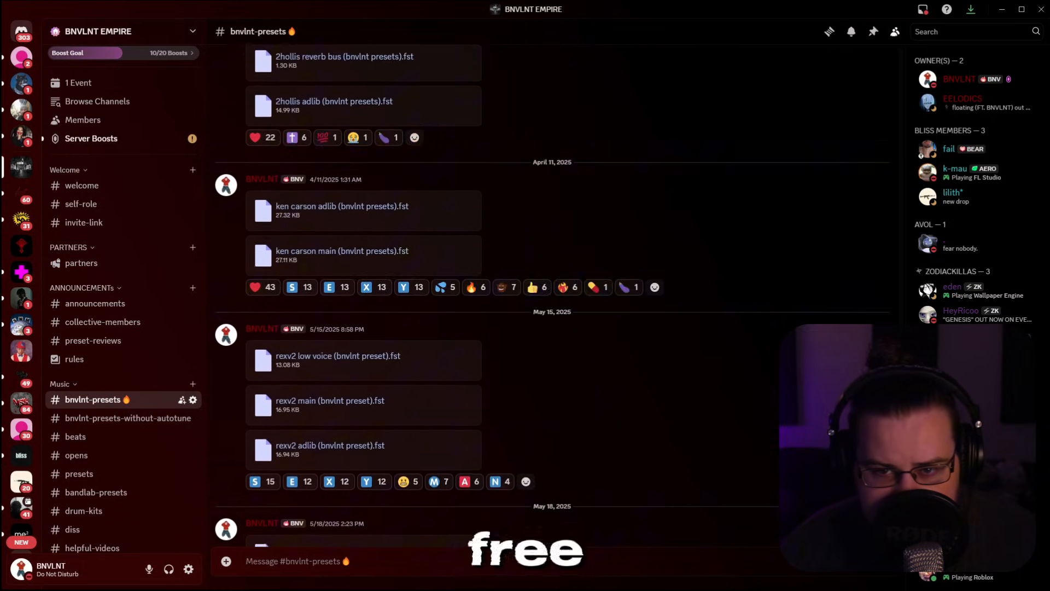
scroll(880, 296, up, 15)
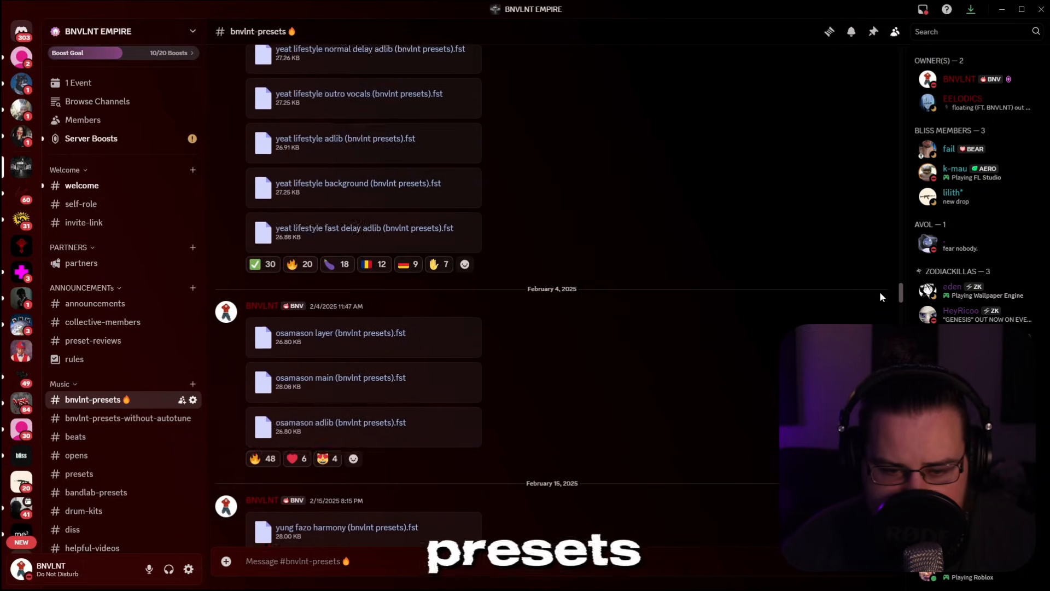
scroll(882, 251, up, 10)
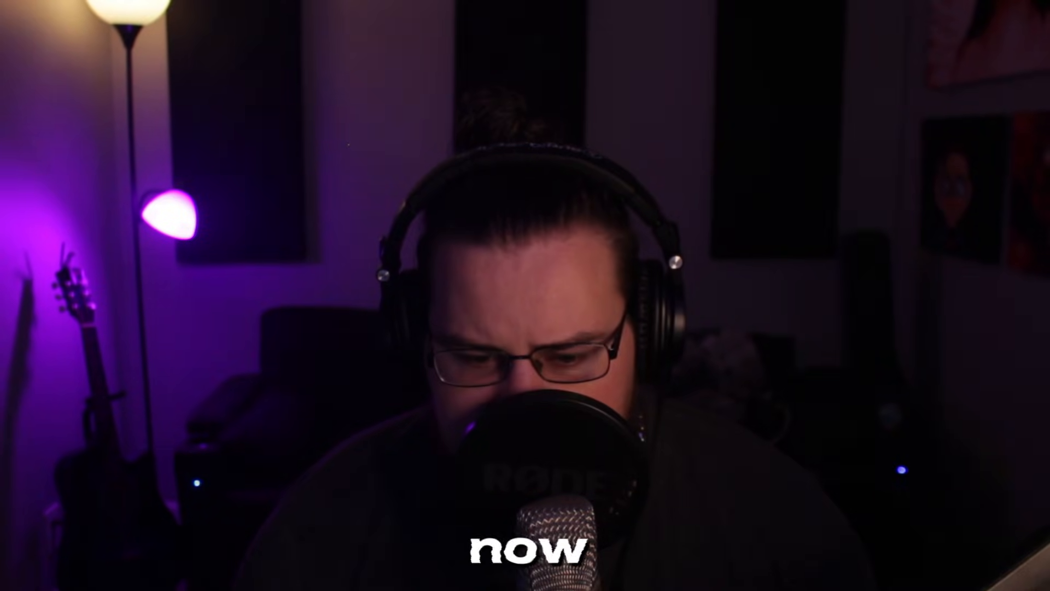